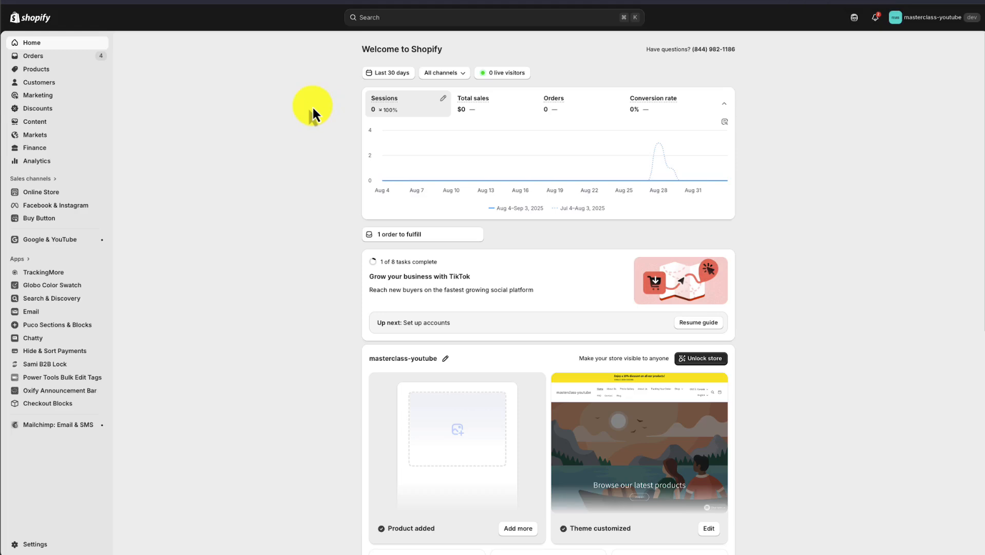
# Step: Start a new product and title it "Camping Bag"
pyautogui.click(38, 71)
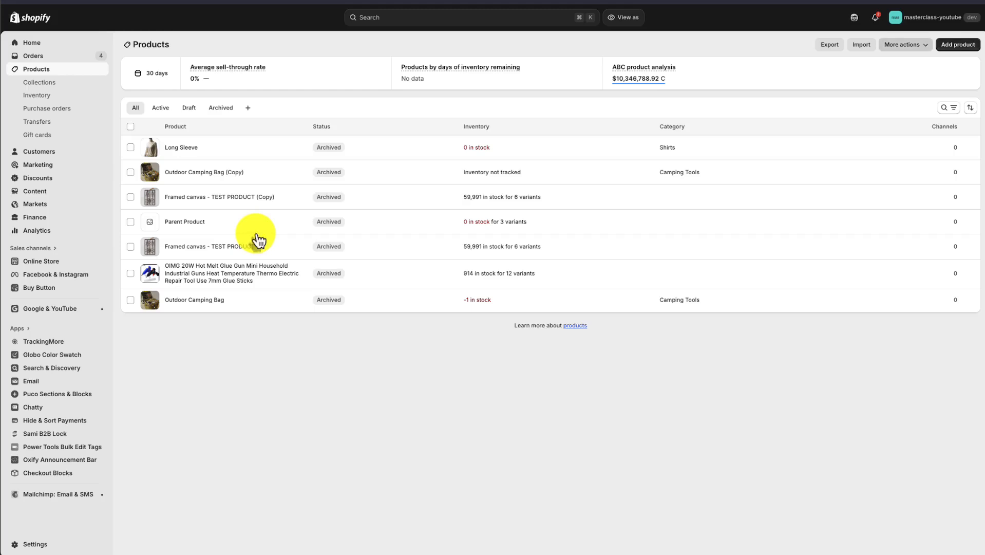
pyautogui.click(959, 44)
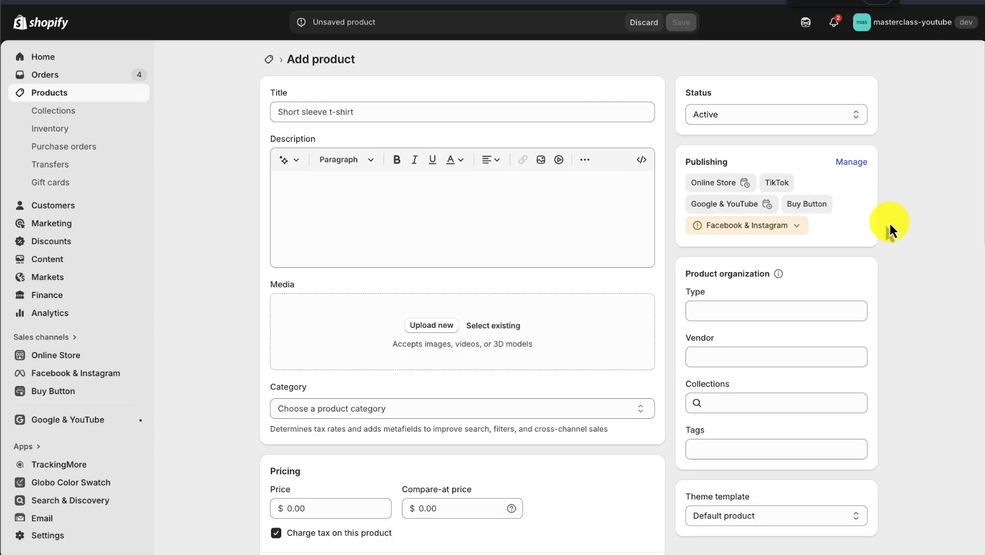
pyautogui.click(334, 113)
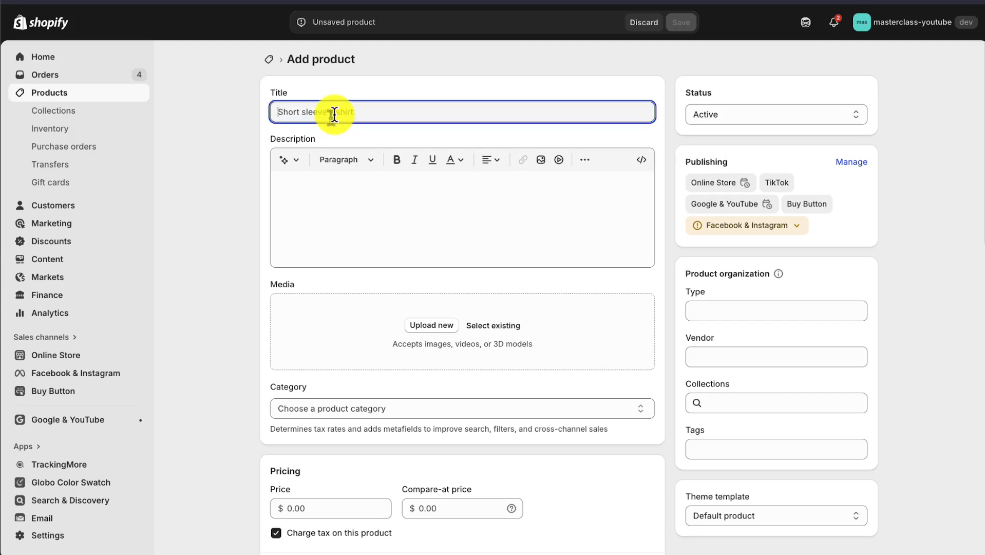
pyautogui.write('Cam so to start you can set the title of your product so this is gonna be the product namep')
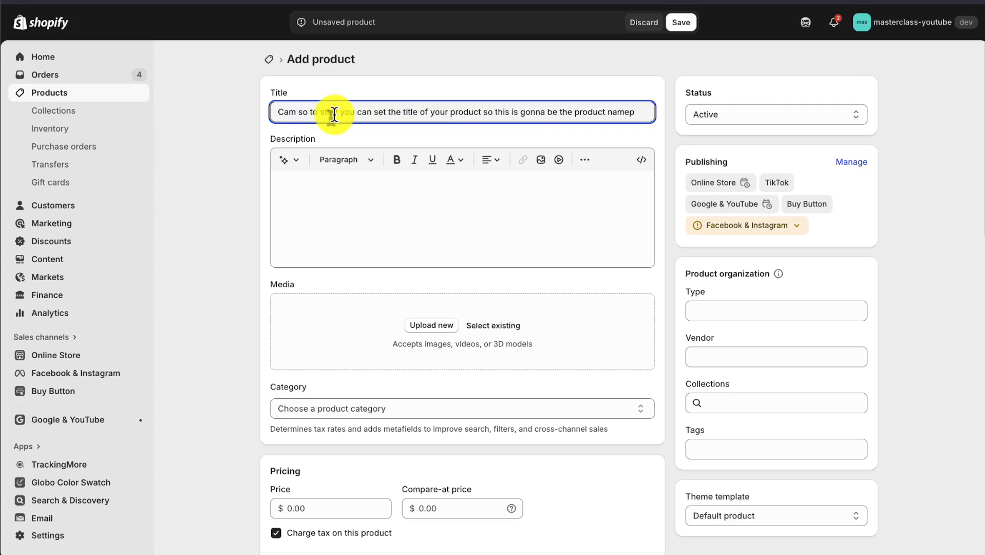
pyautogui.hotkey('ctrl', 'a')
pyautogui.press('BackSpace')
pyautogui.write('Camping Bag')
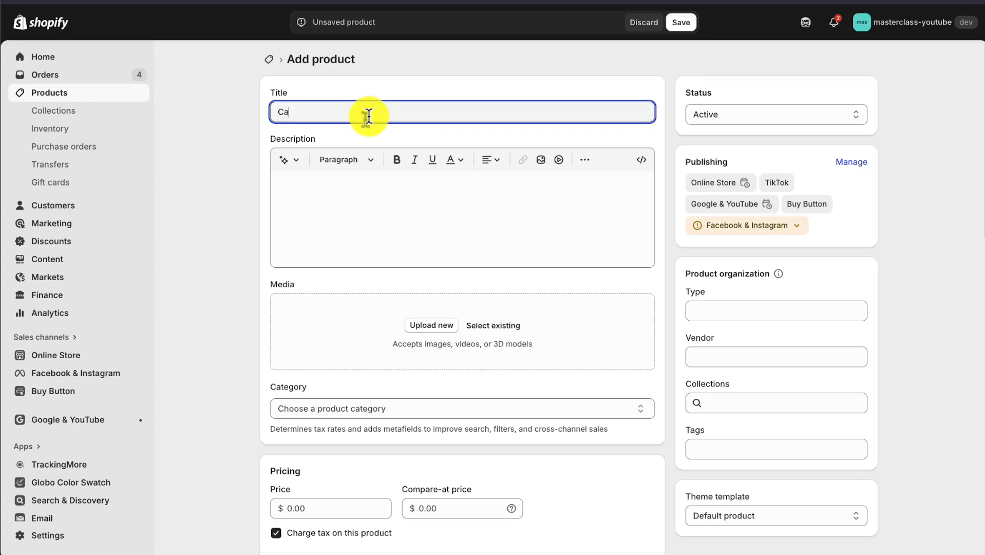
# Step: Generate a product description from the keywords "camping bag" in the Expert tone and keep the text
pyautogui.click(336, 197)
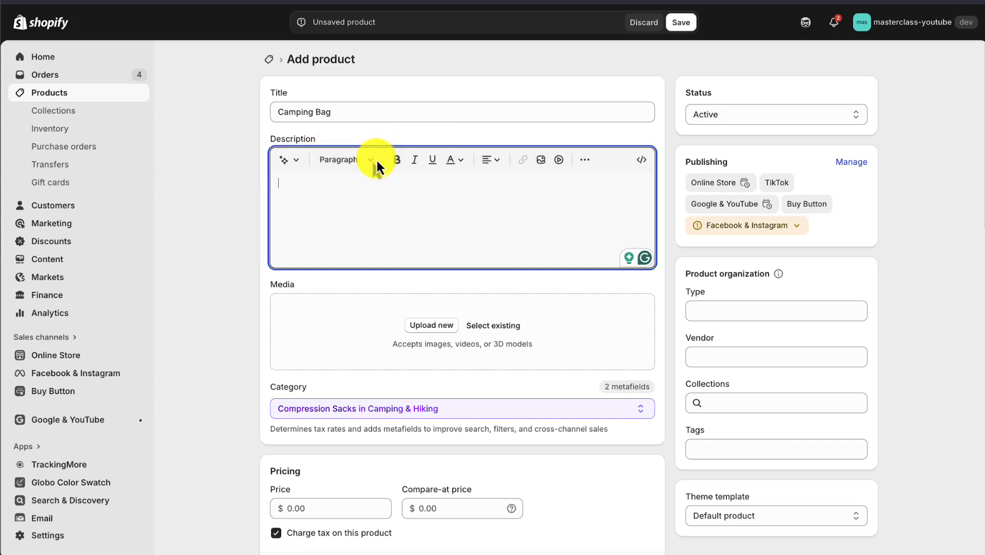
pyautogui.click(283, 164)
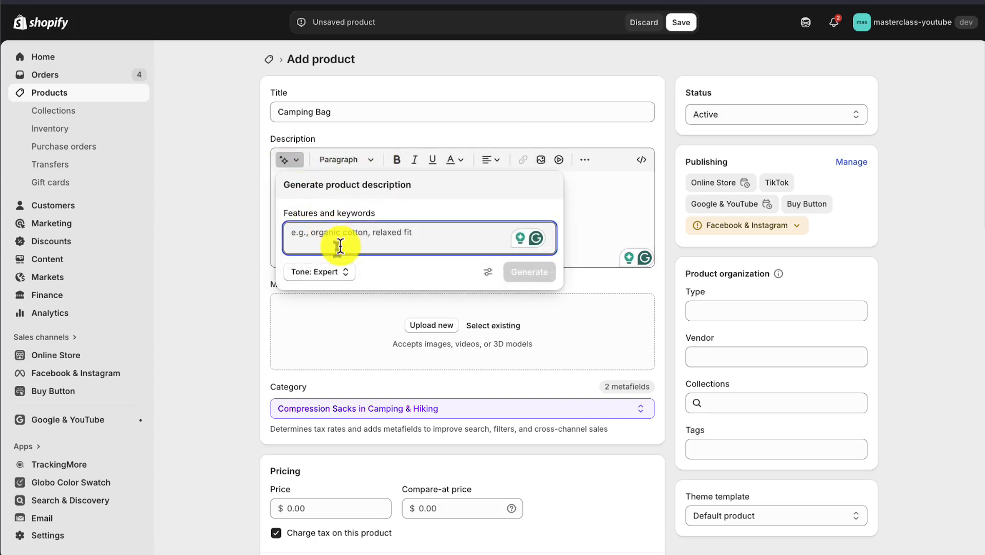
pyautogui.write('campai')
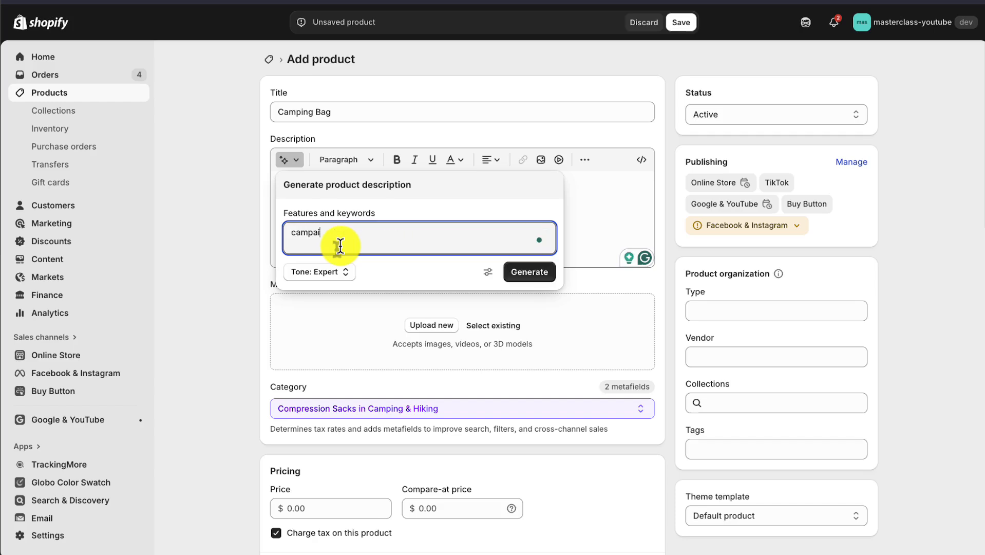
pyautogui.write('ng bag bag')
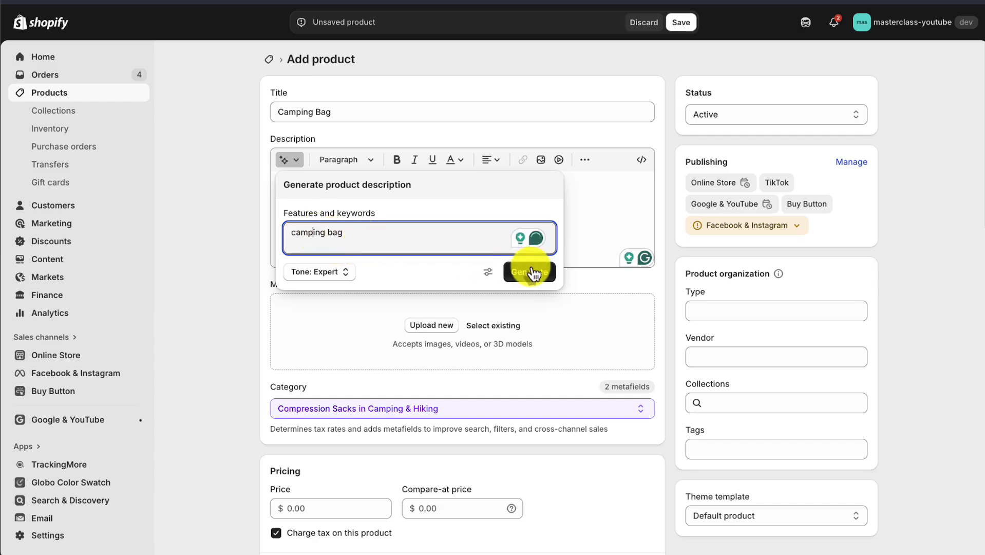
pyautogui.click(529, 271)
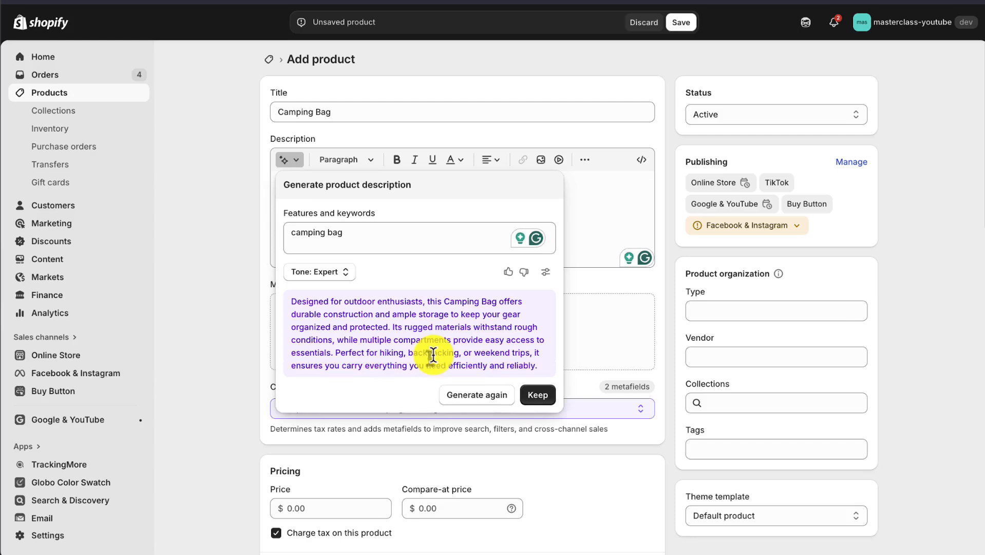
pyautogui.click(534, 392)
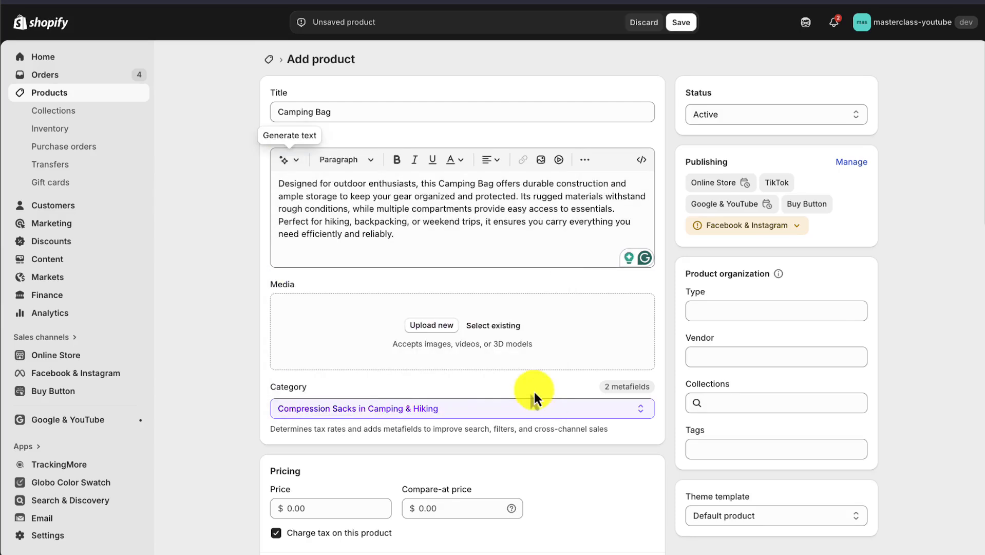
pyautogui.click(404, 237)
pyautogui.click(252, 286)
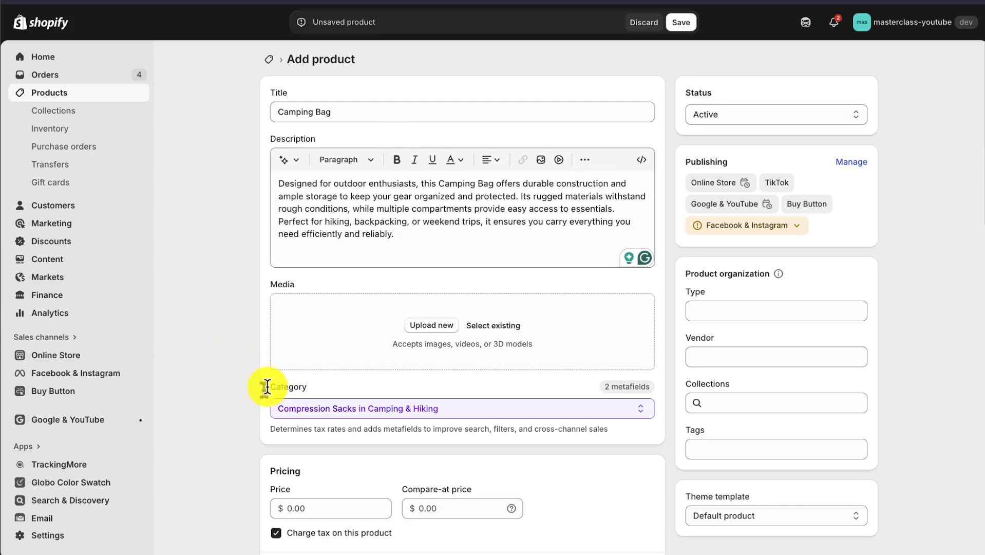
# Step: Set the product's price to $49
pyautogui.scroll(-3, 443, 501)
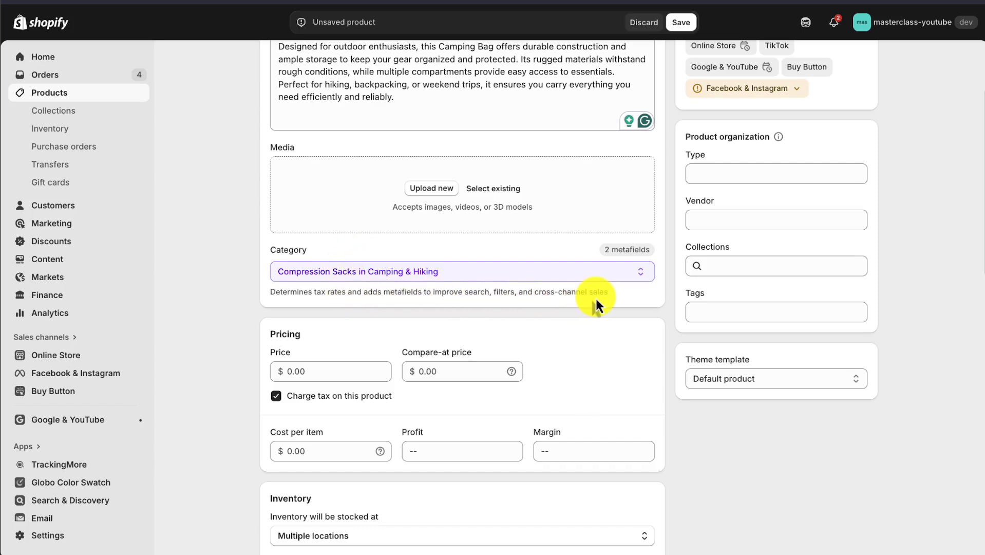
pyautogui.scroll(3, 515, 303)
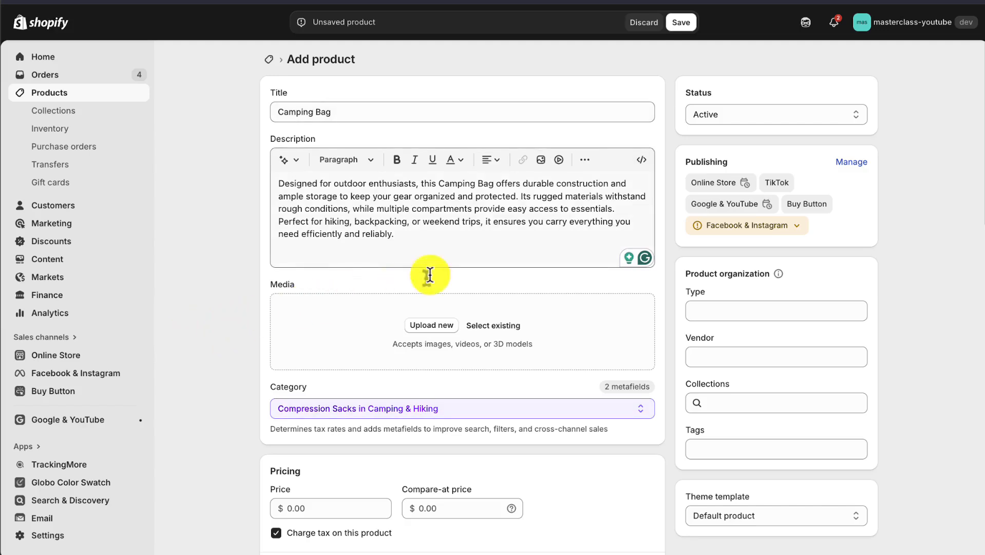
pyautogui.scroll(-3, 356, 355)
pyautogui.scroll(-2, 221, 486)
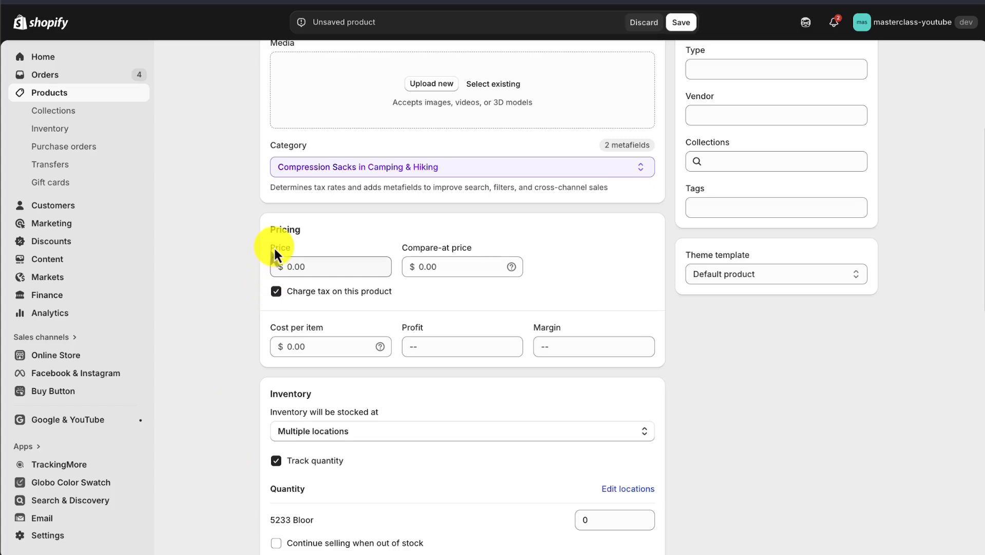
pyautogui.click(301, 270)
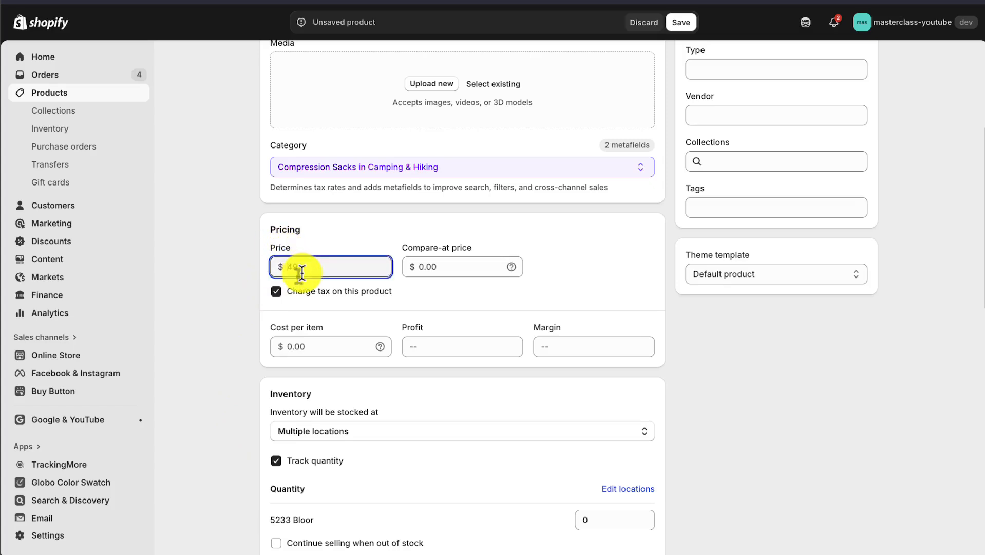
pyautogui.write('49')
pyautogui.click(434, 222)
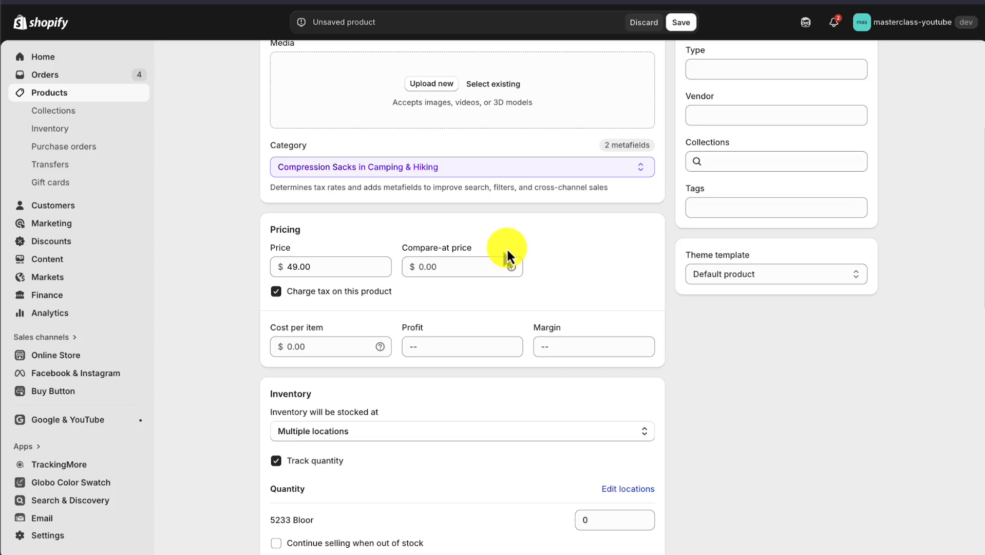
# Step: Set the product's compare-at price to $99
pyautogui.click(439, 264)
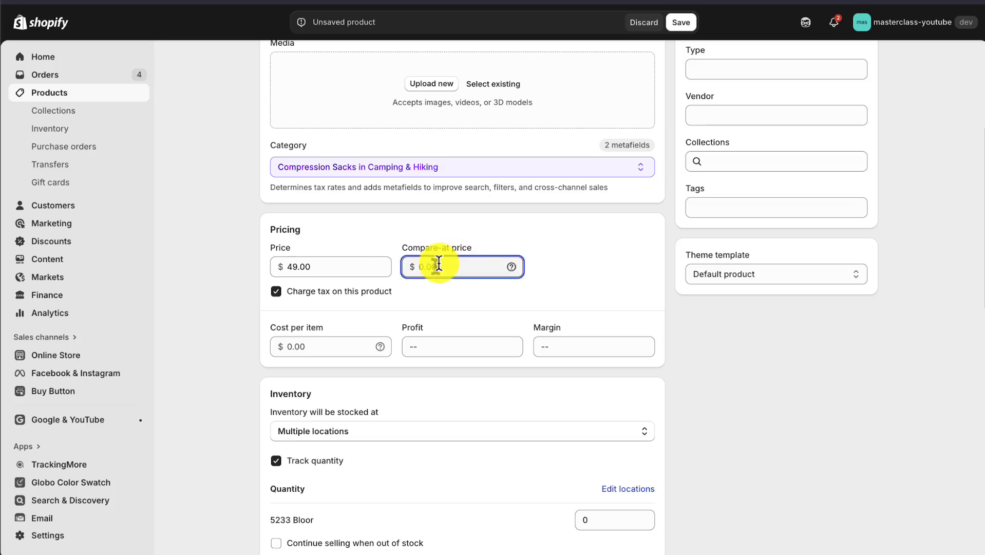
pyautogui.write('99')
pyautogui.click(459, 226)
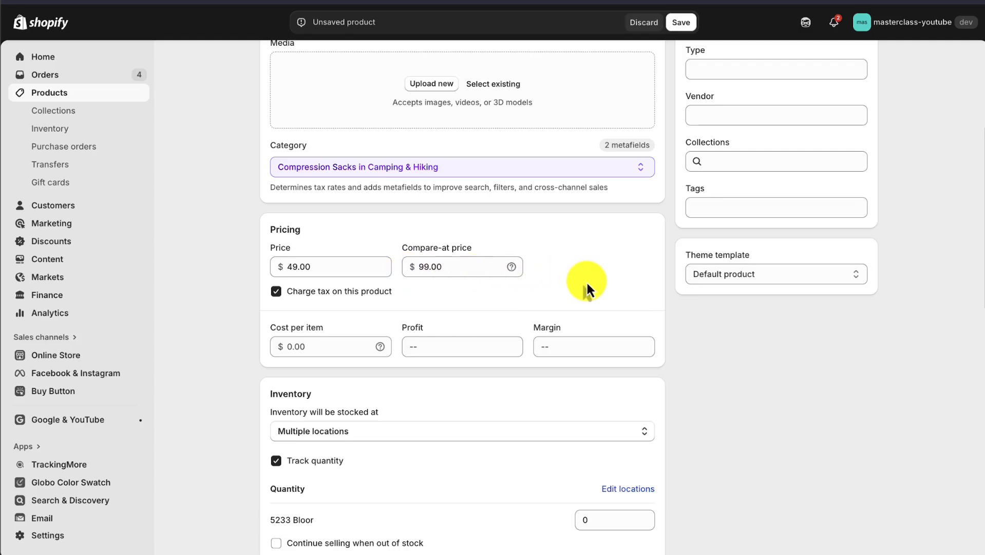
pyautogui.moveTo(412, 250); pyautogui.dragTo(482, 250)
pyautogui.click(482, 250)
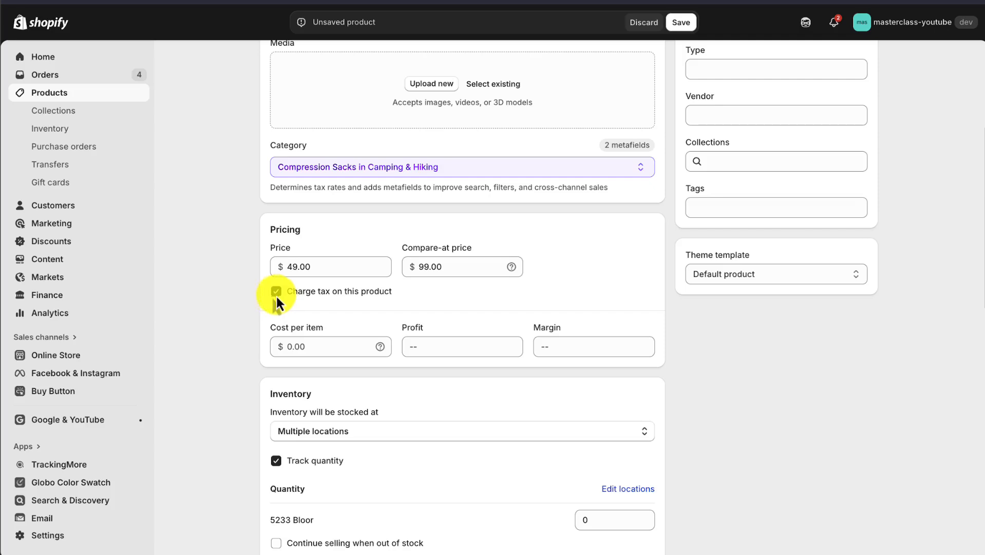
# Step: Set the product's cost per item to $25
pyautogui.scroll(-1, 239, 303)
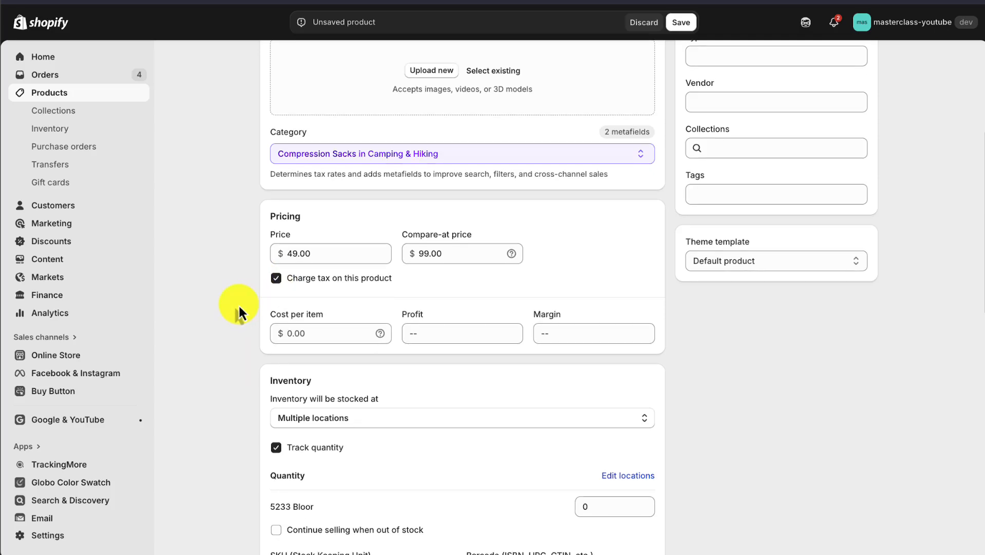
pyautogui.moveTo(271, 314); pyautogui.dragTo(323, 318)
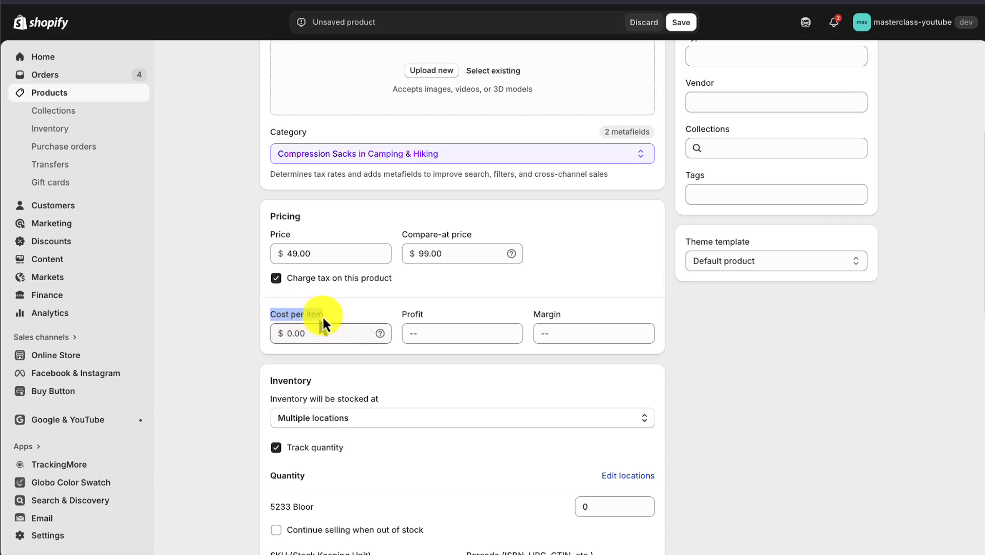
pyautogui.click(239, 319)
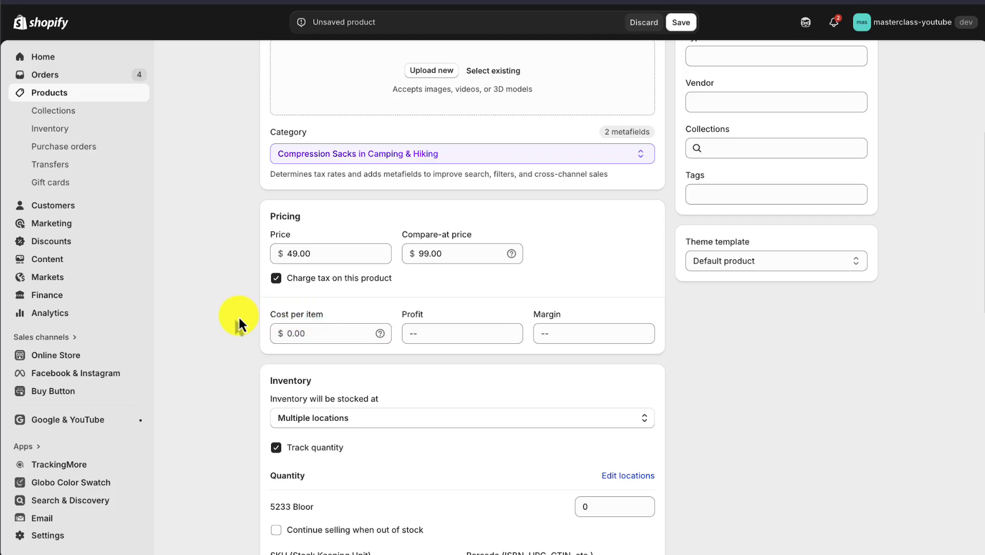
pyautogui.click(309, 331)
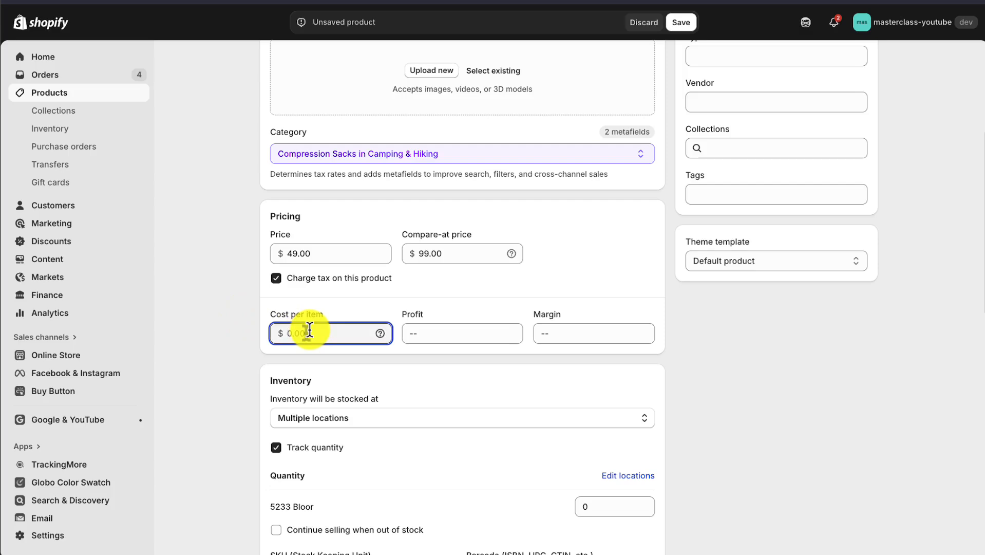
pyautogui.write('25')
pyautogui.click(243, 360)
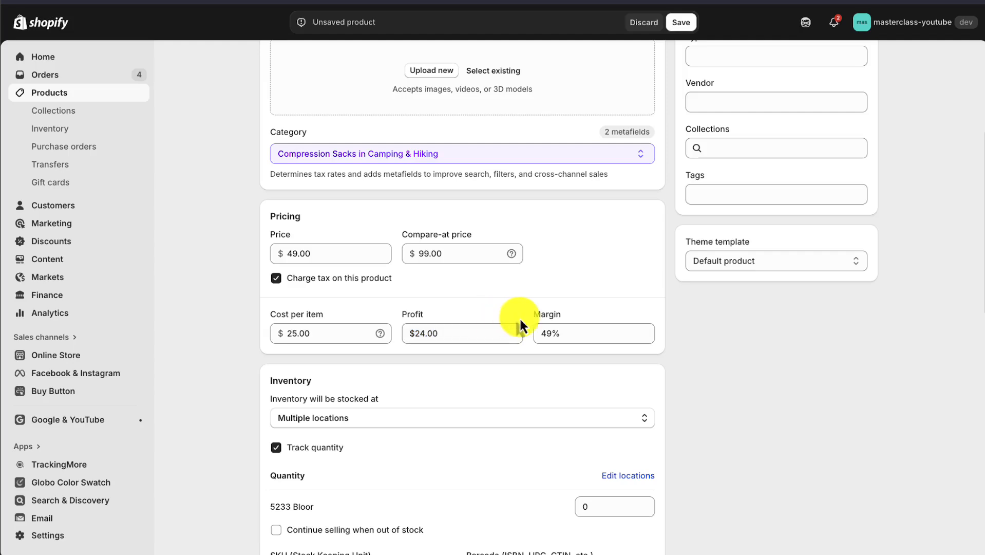
# Step: Examine the inventory section's stocking location choices and what the quantity tracking option changes
pyautogui.scroll(-3, 702, 316)
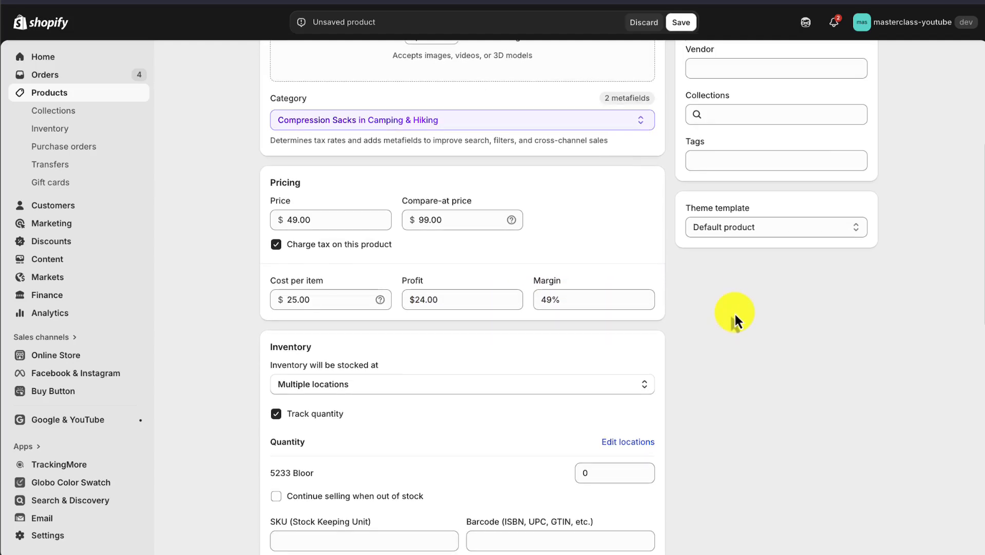
pyautogui.moveTo(259, 232); pyautogui.dragTo(390, 231)
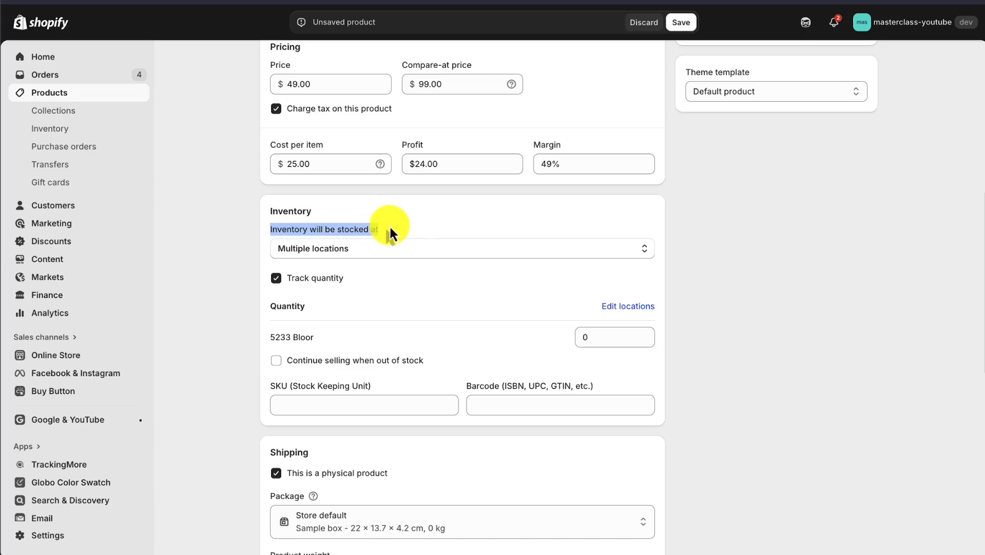
pyautogui.click(414, 228)
pyautogui.click(291, 281)
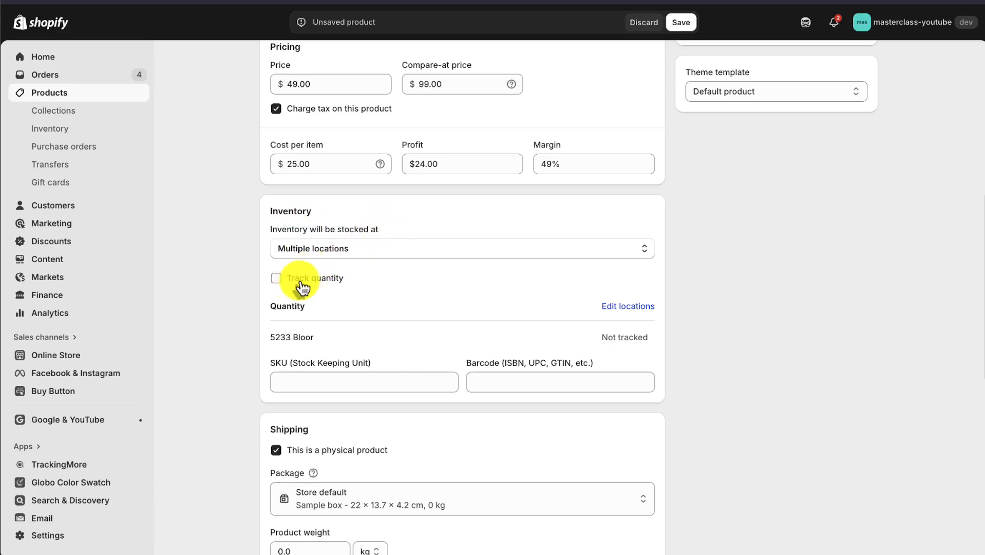
pyautogui.click(301, 284)
pyautogui.click(313, 252)
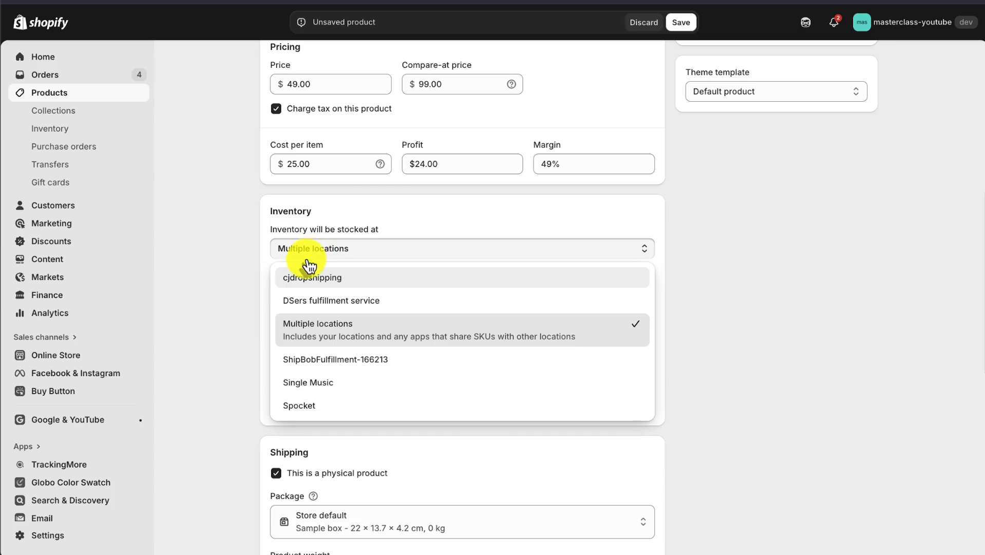
pyautogui.click(216, 334)
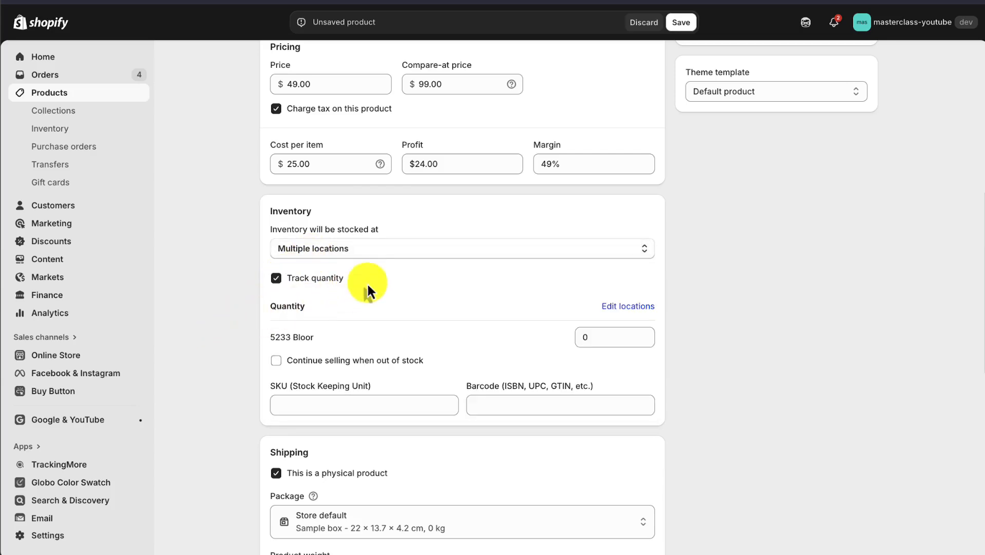
pyautogui.click(468, 252)
pyautogui.click(246, 306)
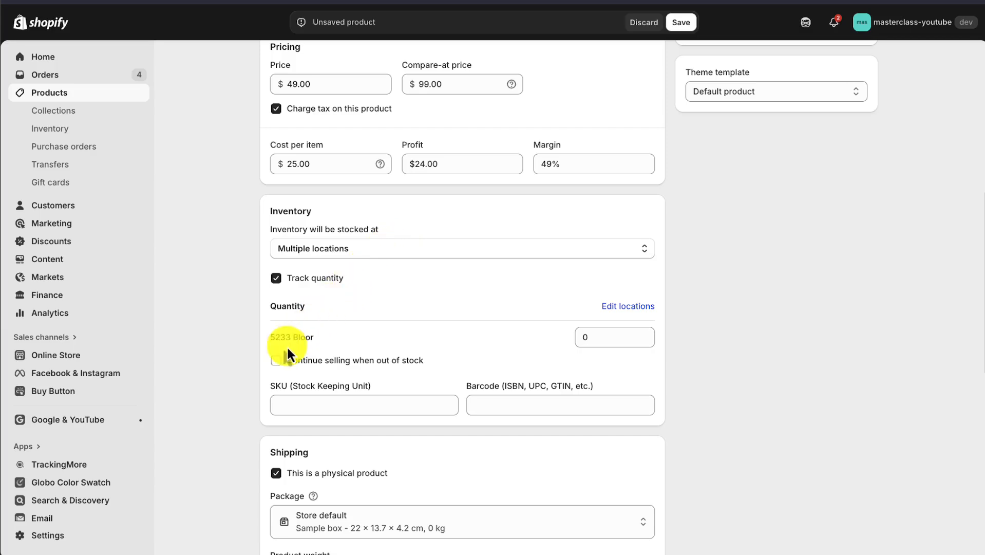
# Step: Allow selling to continue when out of stock and set the location's stock quantity to 5
pyautogui.click(276, 361)
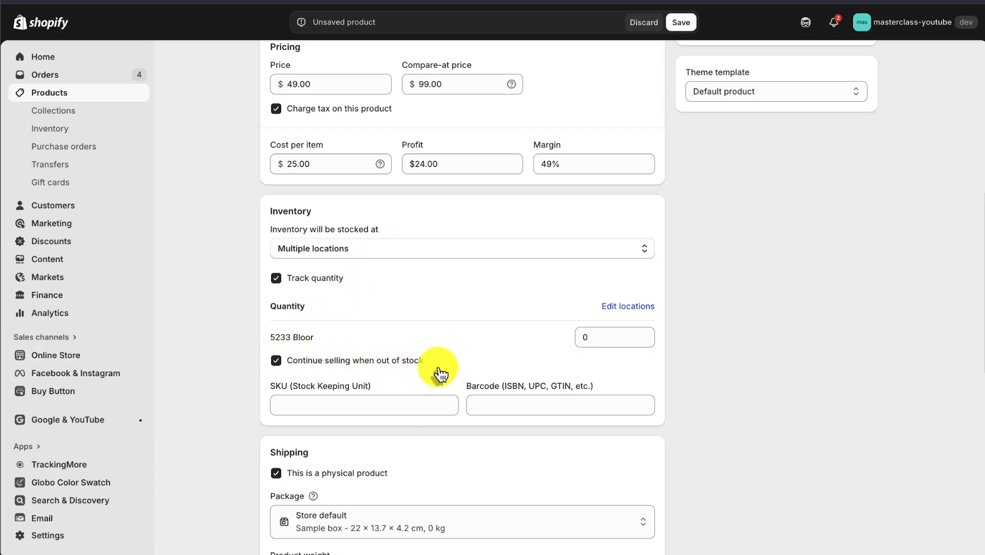
pyautogui.click(612, 337)
pyautogui.press('BackSpace')
pyautogui.write('5')
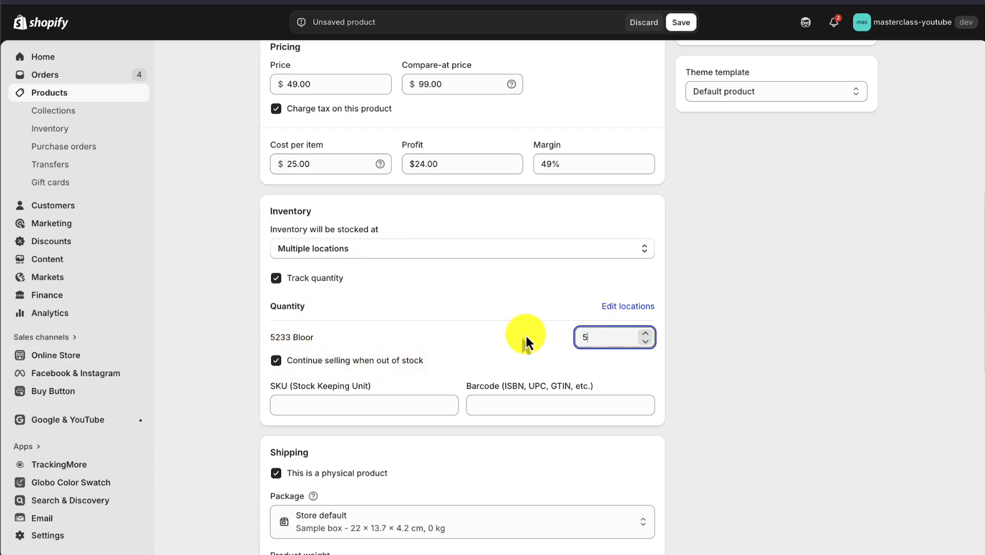
pyautogui.click(681, 362)
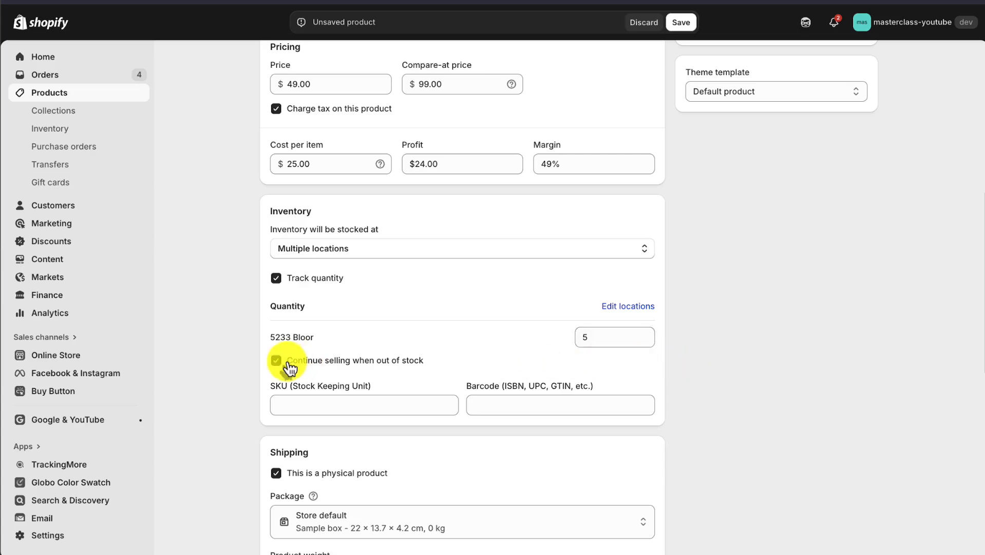
# Step: Turn off continued selling when the product is out of stock
pyautogui.moveTo(290, 368); pyautogui.dragTo(430, 368)
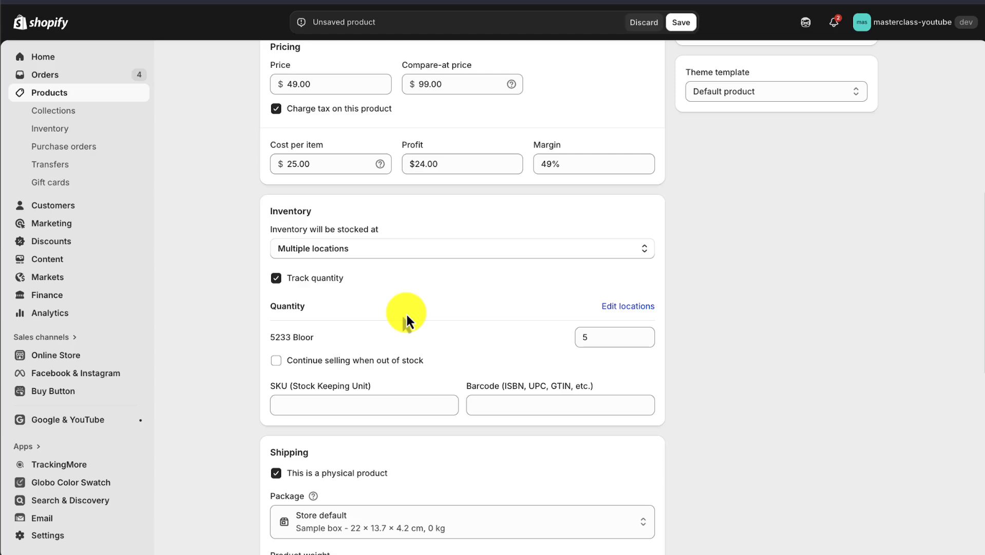
pyautogui.doubleClick(622, 337)
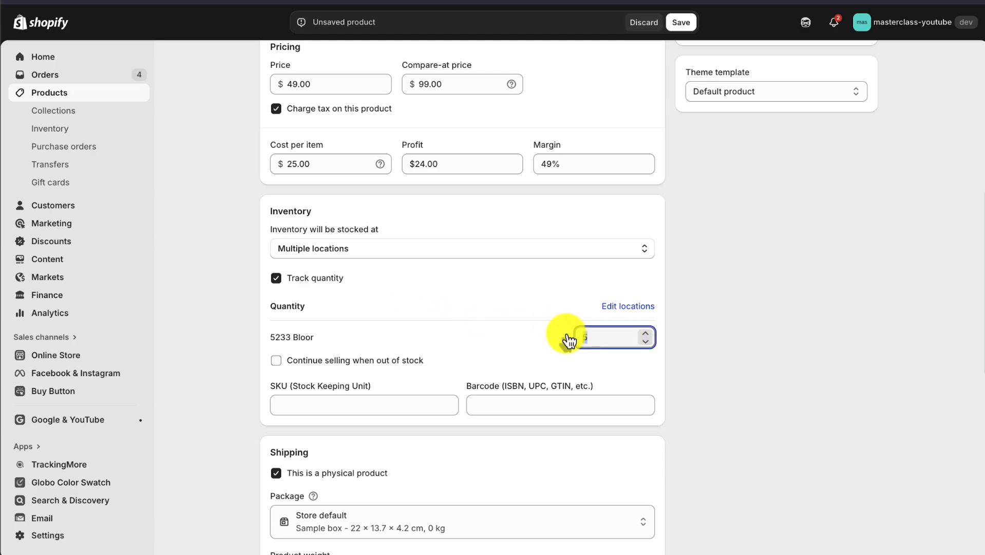
# Step: Examine the shipping section's package and weight fields and what the physical product option changes
pyautogui.scroll(-2, 240, 407)
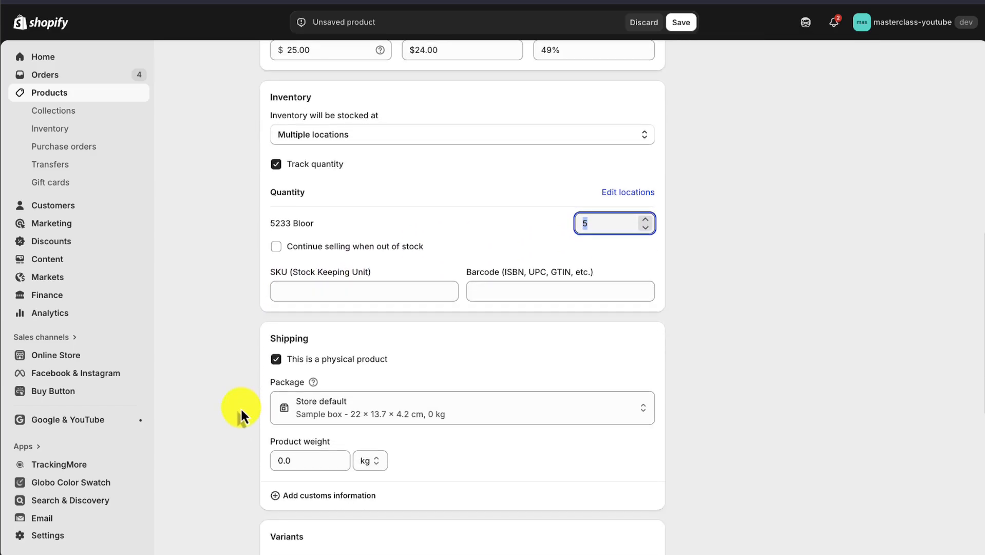
pyautogui.scroll(-2, 241, 407)
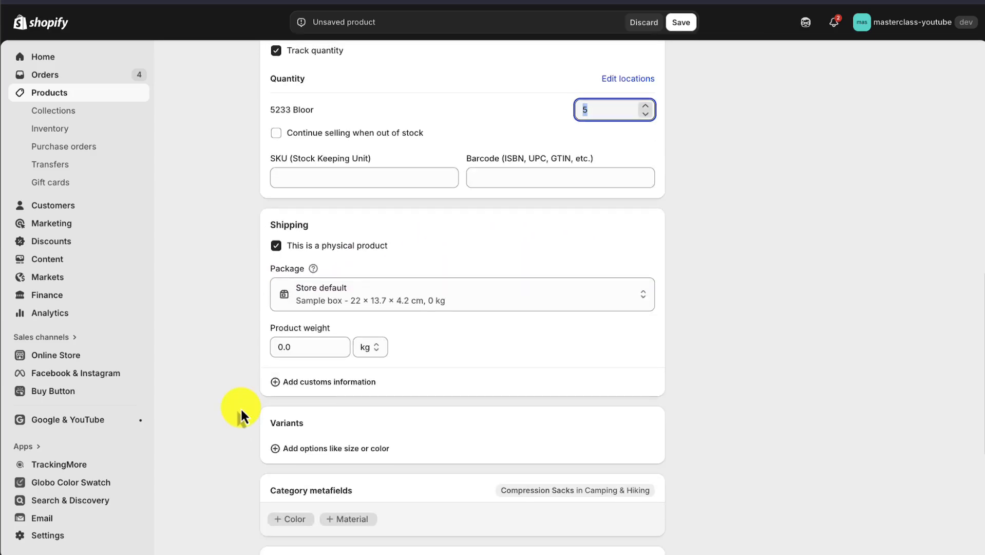
pyautogui.click(276, 246)
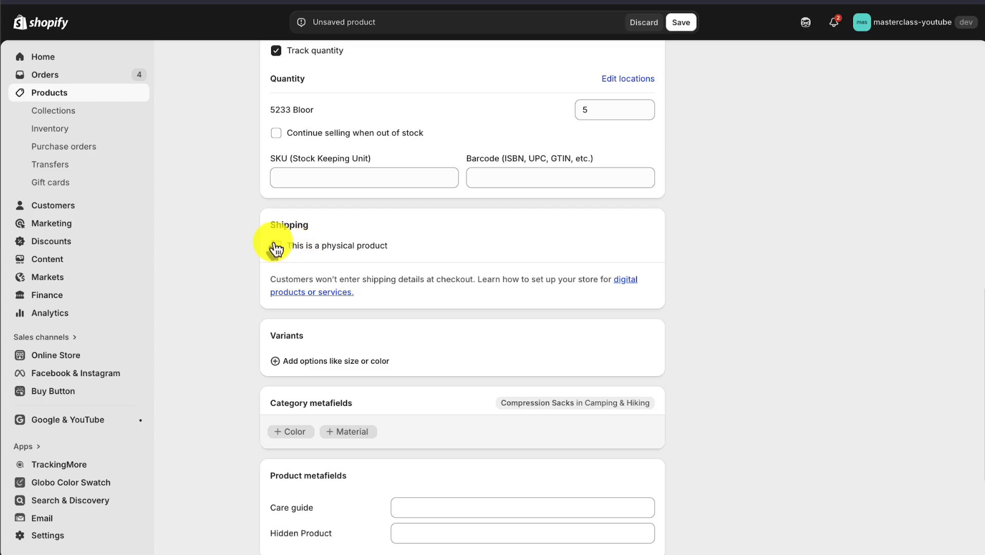
pyautogui.click(275, 246)
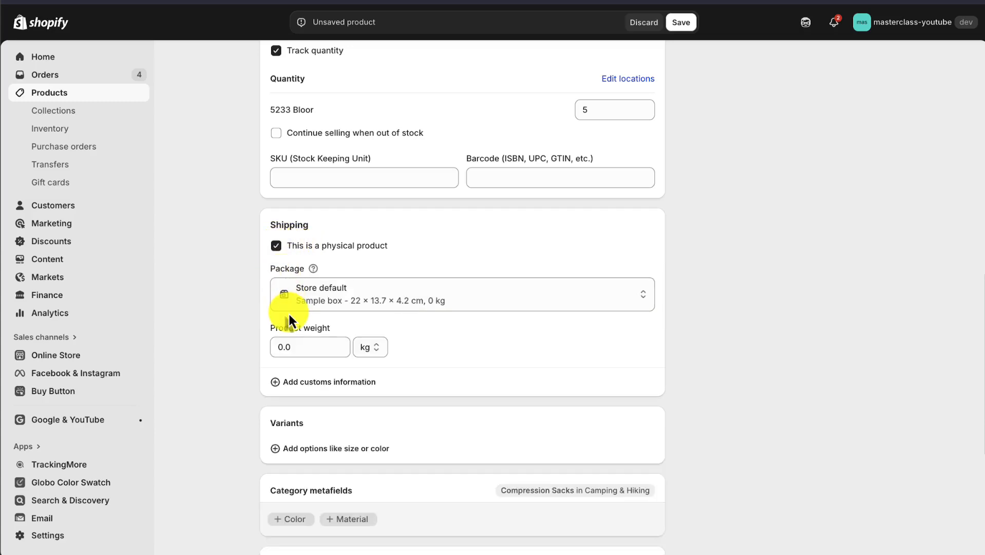
pyautogui.click(317, 290)
pyautogui.click(226, 348)
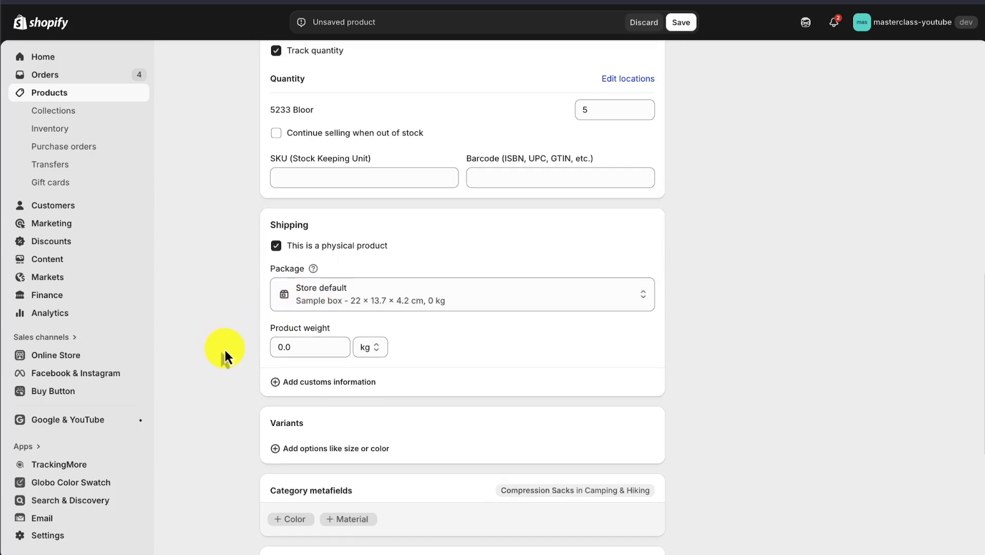
pyautogui.click(286, 347)
pyautogui.click(236, 376)
# Step: Add a Color option to the product's variants
pyautogui.scroll(-4, 236, 376)
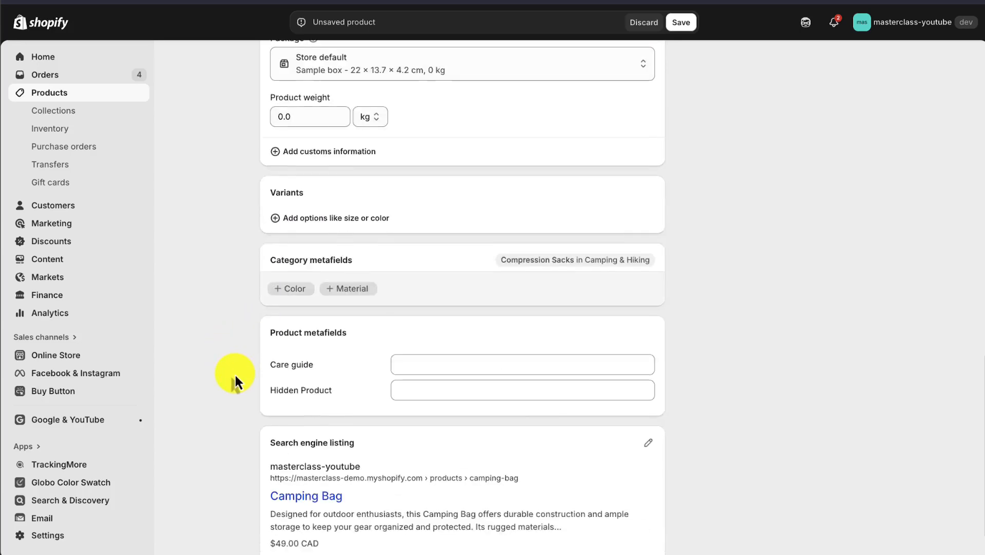
pyautogui.doubleClick(281, 190)
pyautogui.click(269, 284)
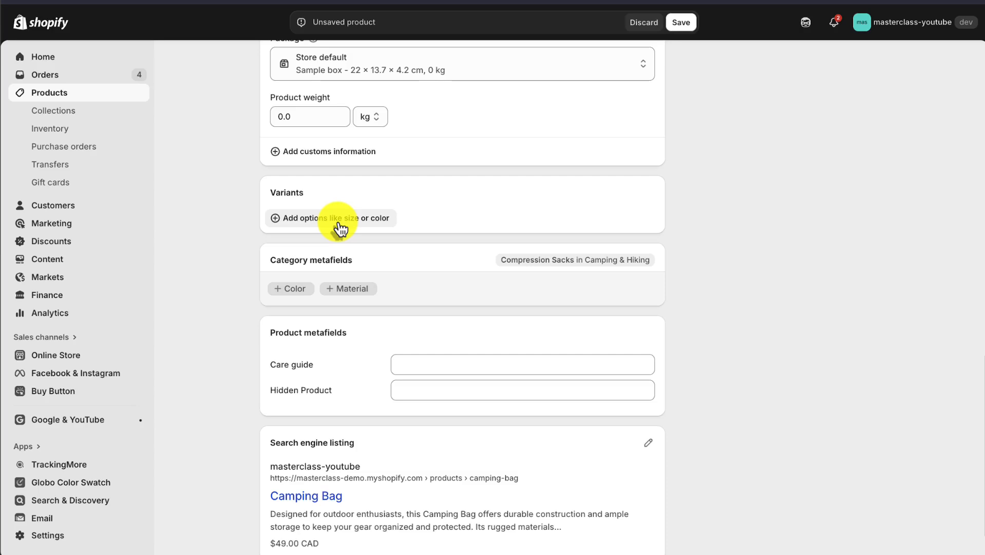
pyautogui.click(314, 216)
pyautogui.click(327, 291)
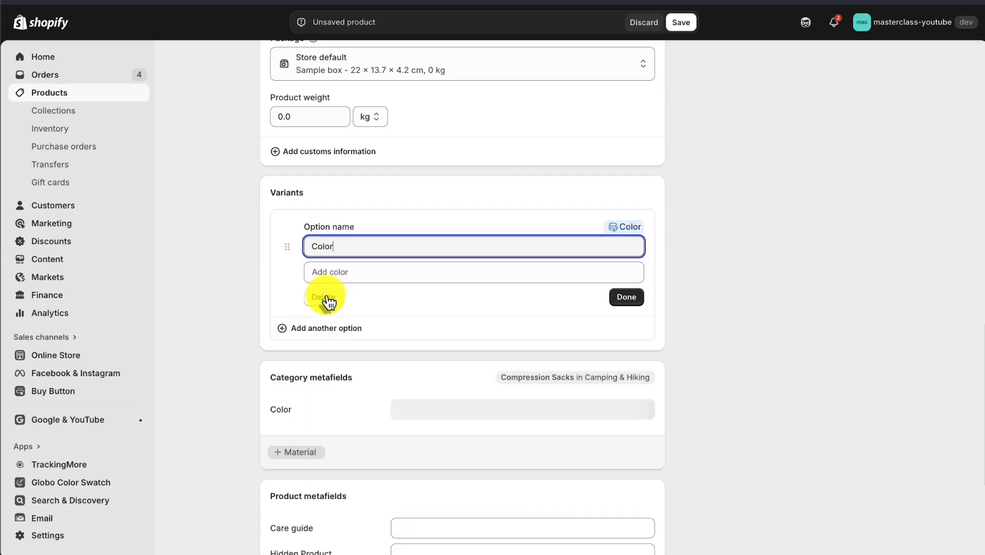
# Step: Assign Green, Beige, Black and Blue as the Color option's values and finish the option
pyautogui.click(379, 272)
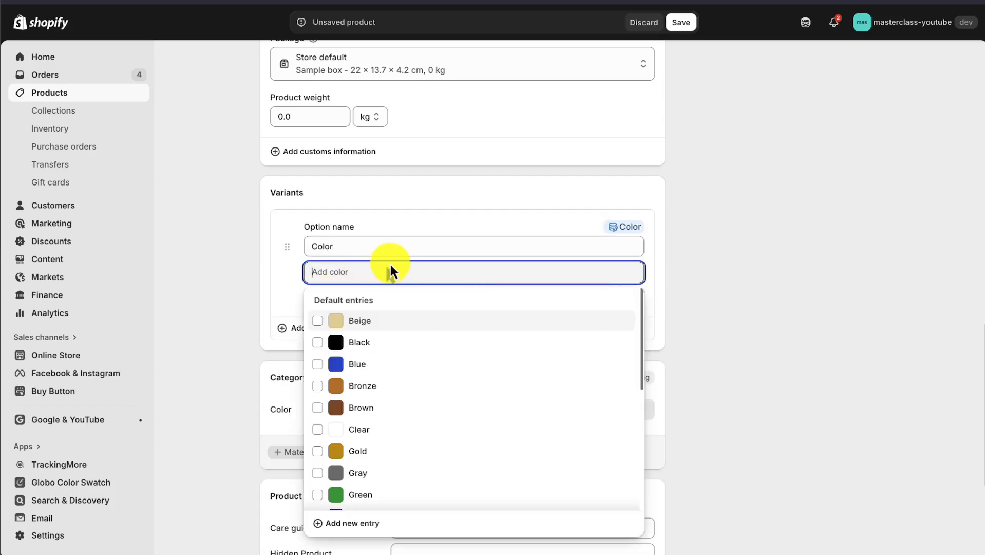
pyautogui.click(356, 492)
pyautogui.click(216, 329)
pyautogui.click(369, 291)
pyautogui.click(398, 364)
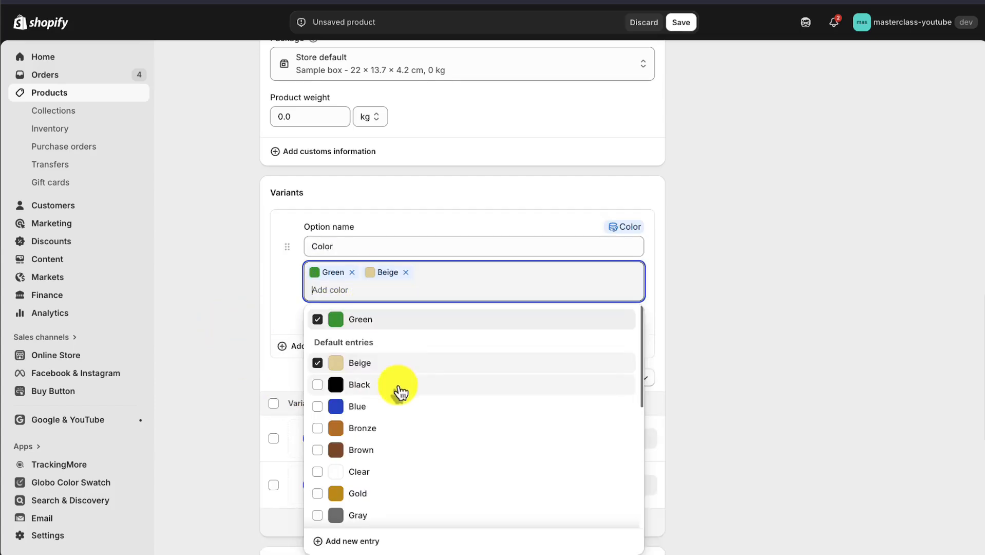
pyautogui.click(401, 385)
pyautogui.click(391, 406)
pyautogui.click(250, 346)
pyautogui.scroll(-2, 615, 323)
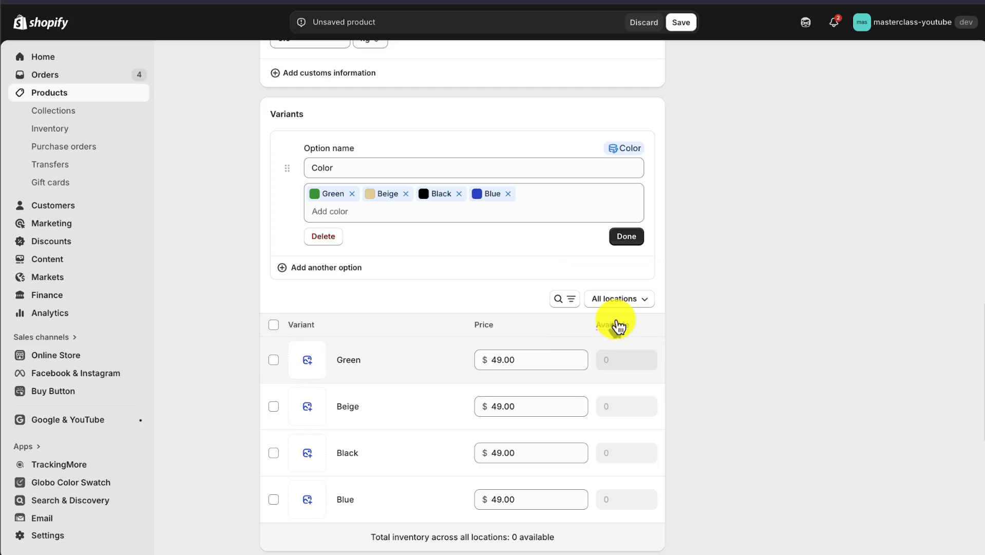
pyautogui.scroll(-1, 616, 325)
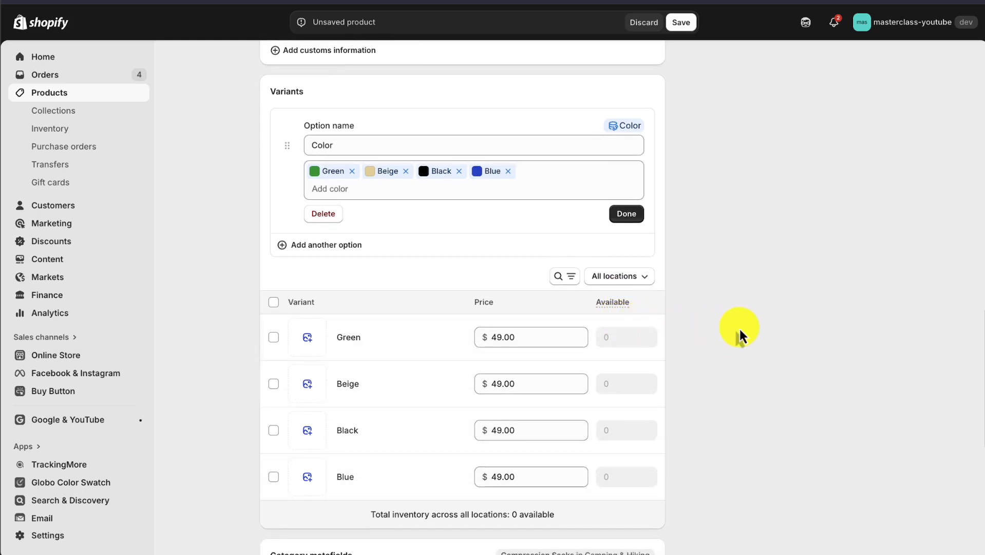
pyautogui.scroll(1, 740, 329)
pyautogui.click(626, 236)
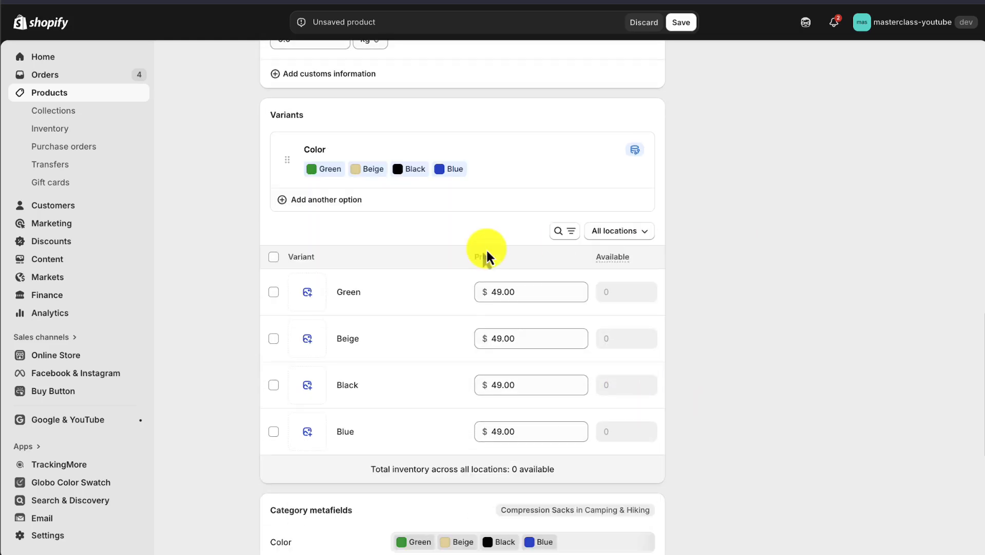
# Step: Add the Material field to the product's category metafields
pyautogui.scroll(-3, 360, 308)
pyautogui.scroll(-3, 236, 355)
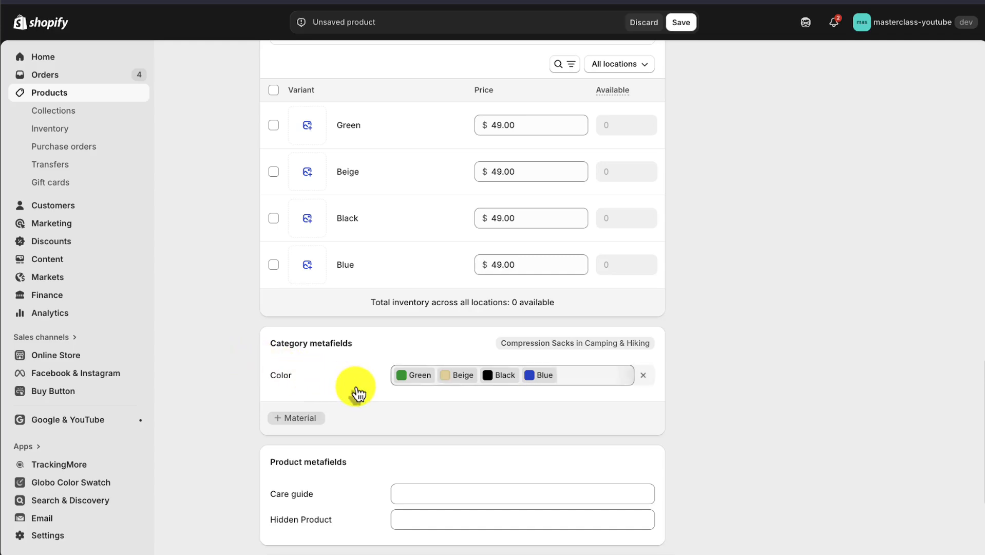
pyautogui.click(280, 417)
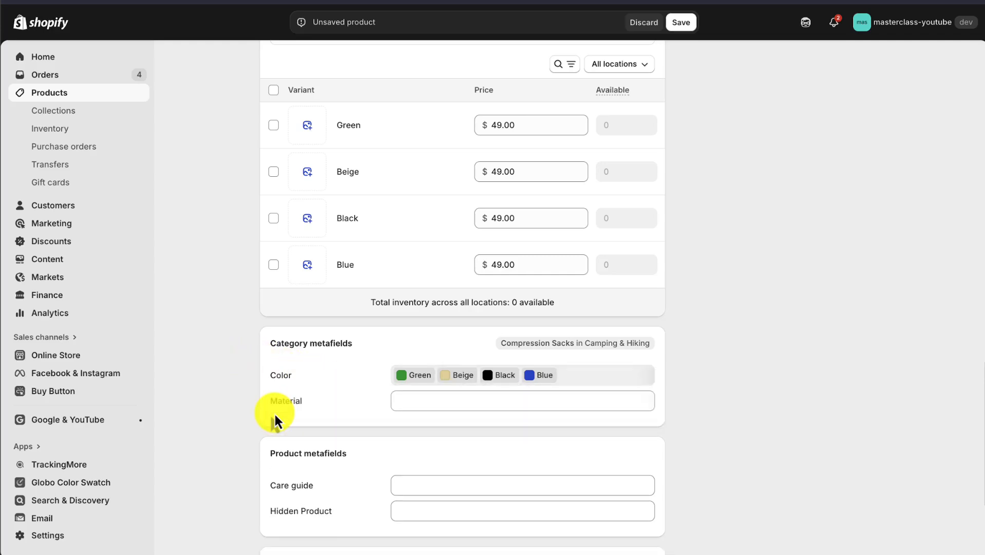
# Step: Examine the product metafields and the search engine listing preview's title, description and price
pyautogui.scroll(-2, 275, 414)
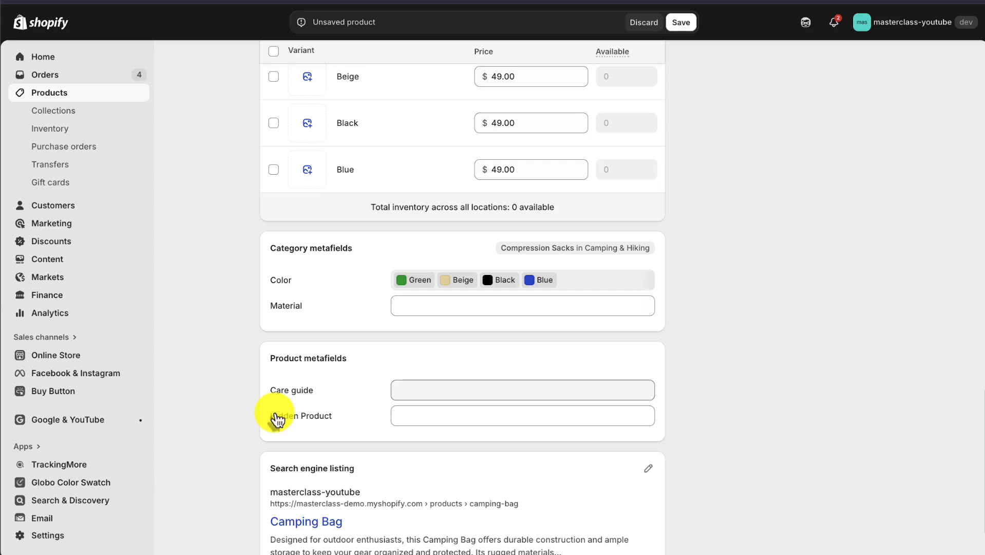
pyautogui.scroll(-2, 275, 414)
pyautogui.moveTo(352, 279); pyautogui.dragTo(569, 320)
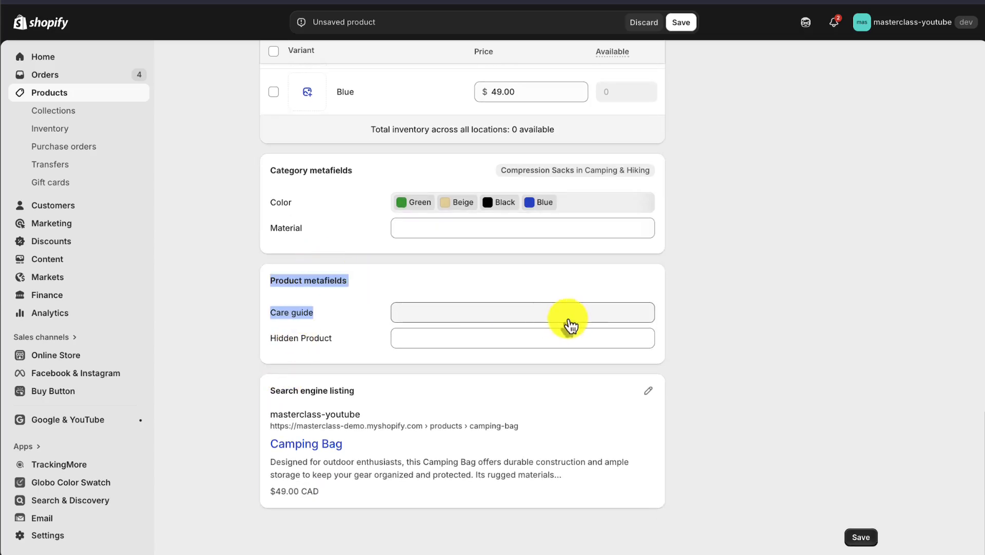
pyautogui.click(719, 310)
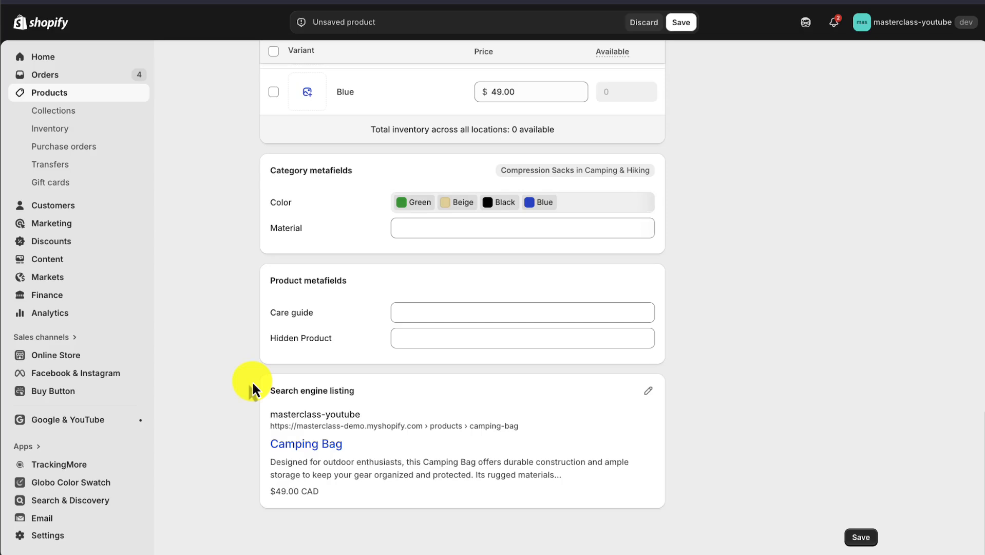
pyautogui.moveTo(253, 390); pyautogui.dragTo(378, 396)
pyautogui.click(378, 400)
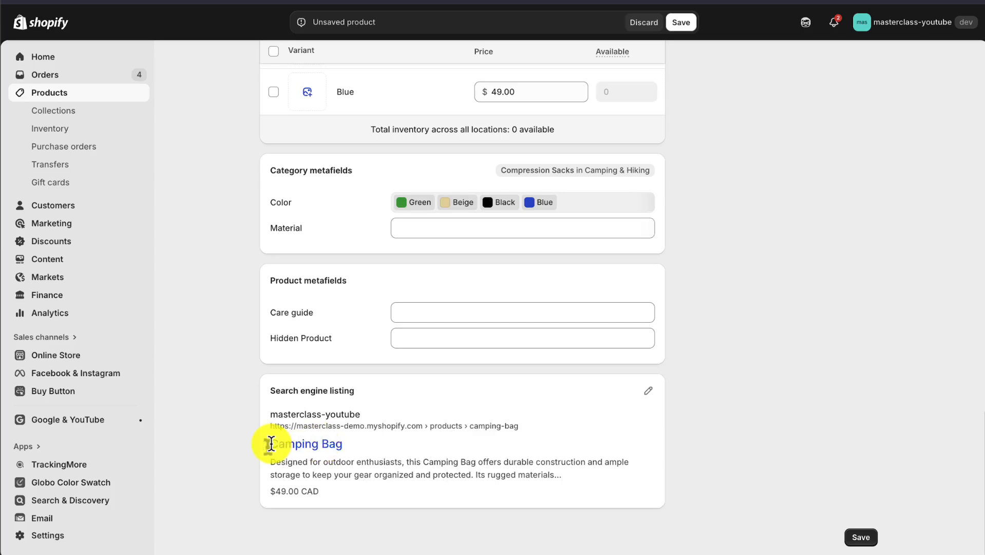
pyautogui.moveTo(271, 443); pyautogui.dragTo(357, 447)
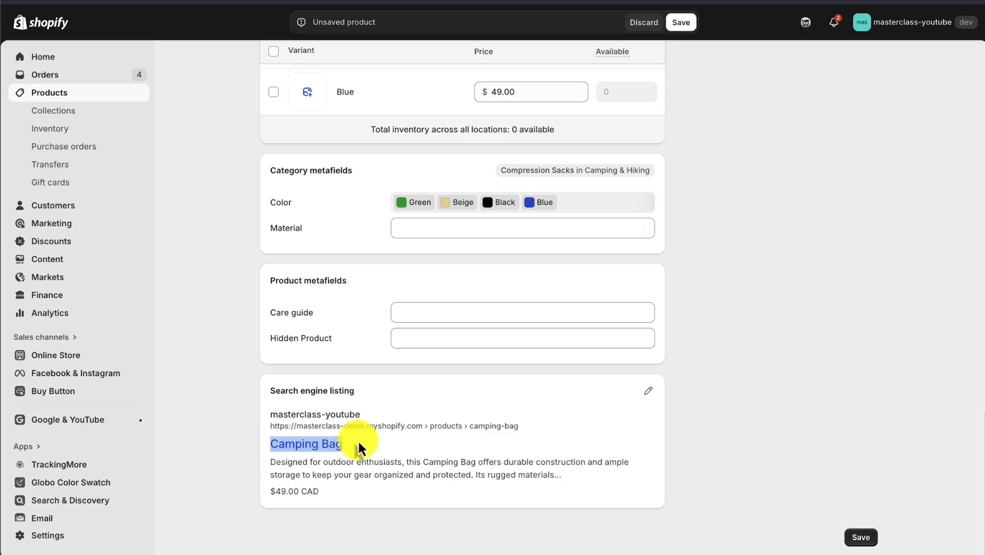
pyautogui.click(299, 458)
pyautogui.moveTo(270, 462); pyautogui.dragTo(534, 469)
pyautogui.click(565, 480)
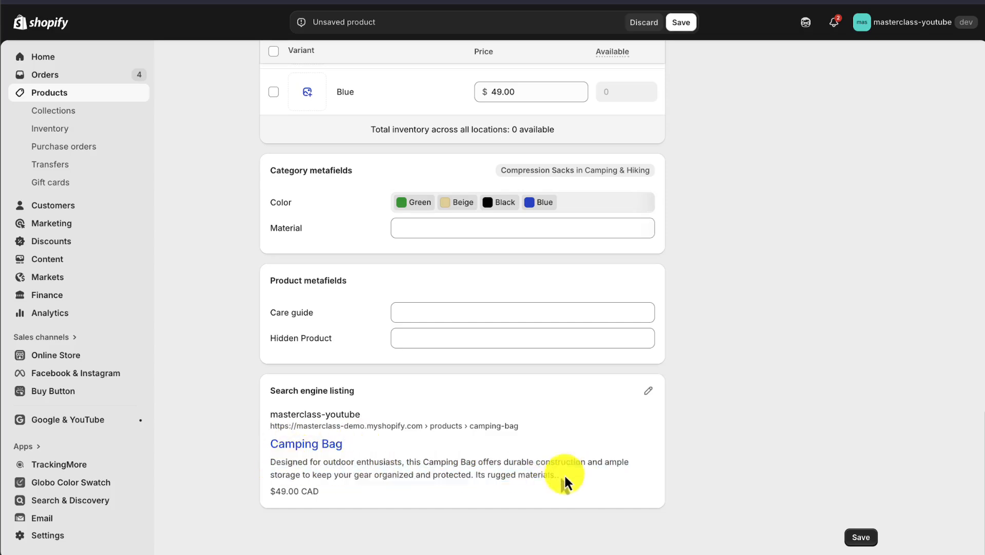
pyautogui.moveTo(376, 494); pyautogui.dragTo(252, 489)
# Step: Open the search engine listing for editing and review its page title, meta description and URL handle
pyautogui.click(649, 391)
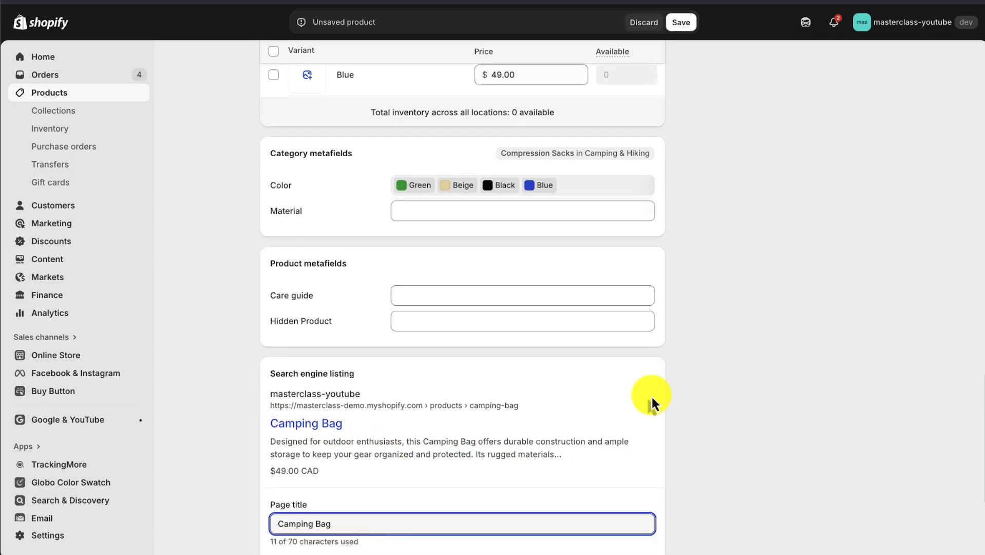
pyautogui.scroll(-4, 360, 399)
pyautogui.click(343, 395)
pyautogui.click(352, 486)
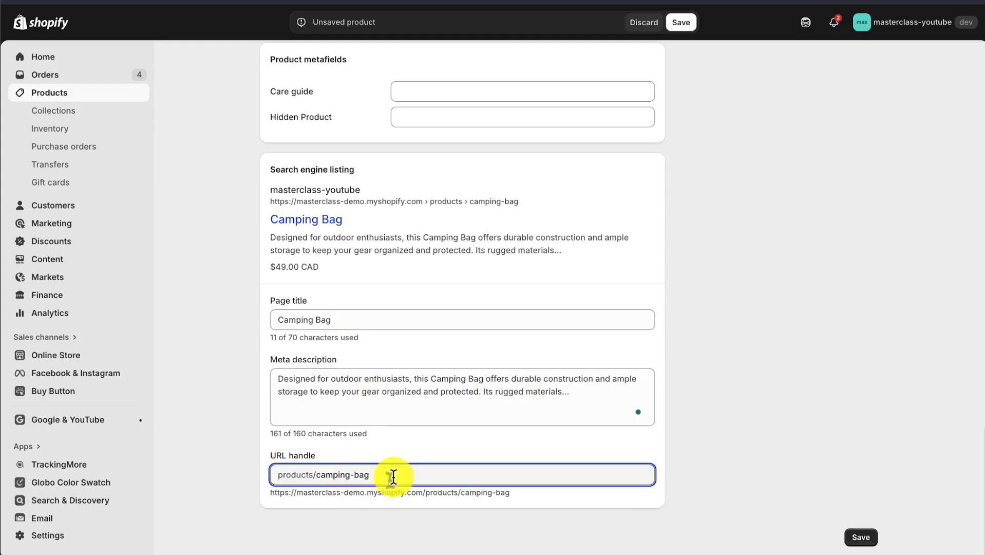
pyautogui.moveTo(392, 474); pyautogui.dragTo(315, 477)
pyautogui.click(733, 415)
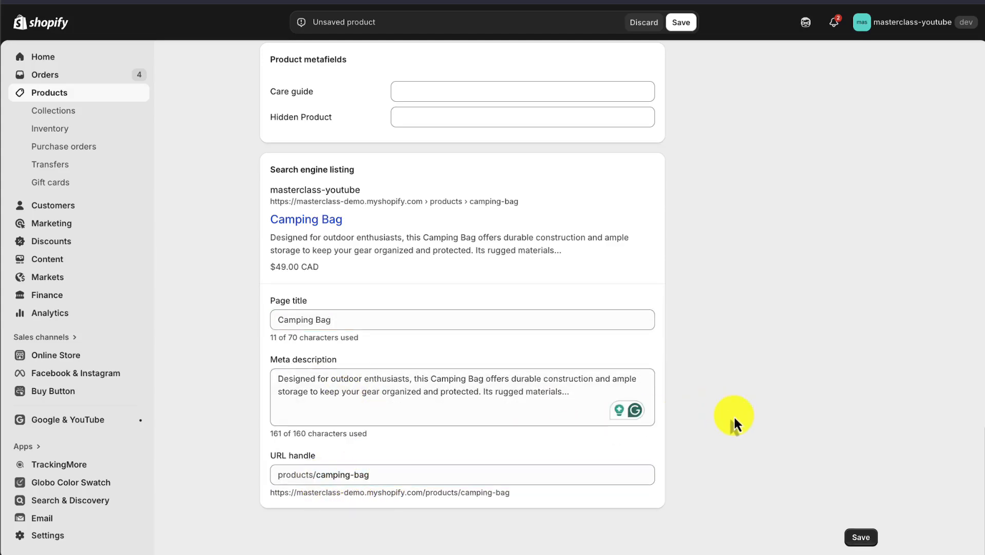
# Step: Try the Draft status for the product and return it to Active
pyautogui.scroll(20, 815, 475)
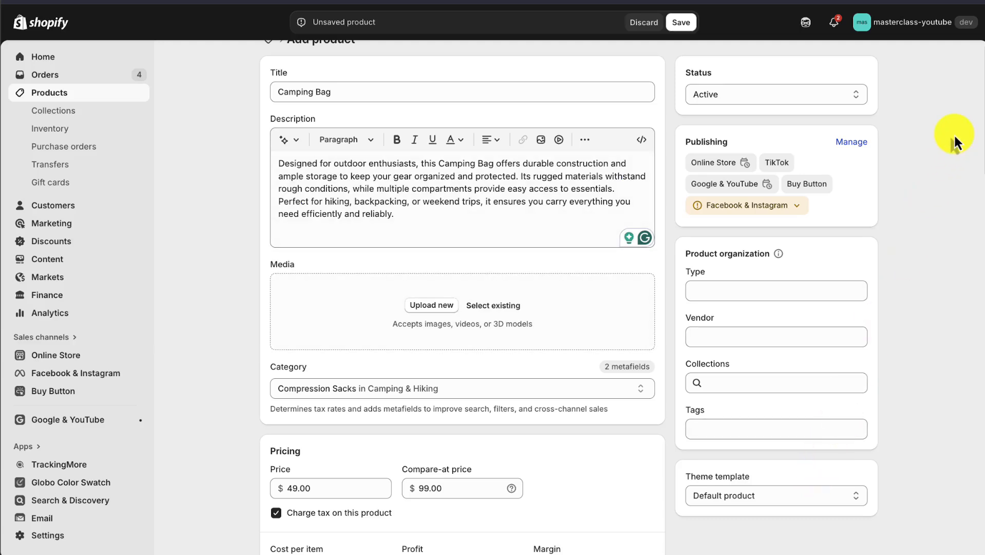
pyautogui.click(787, 98)
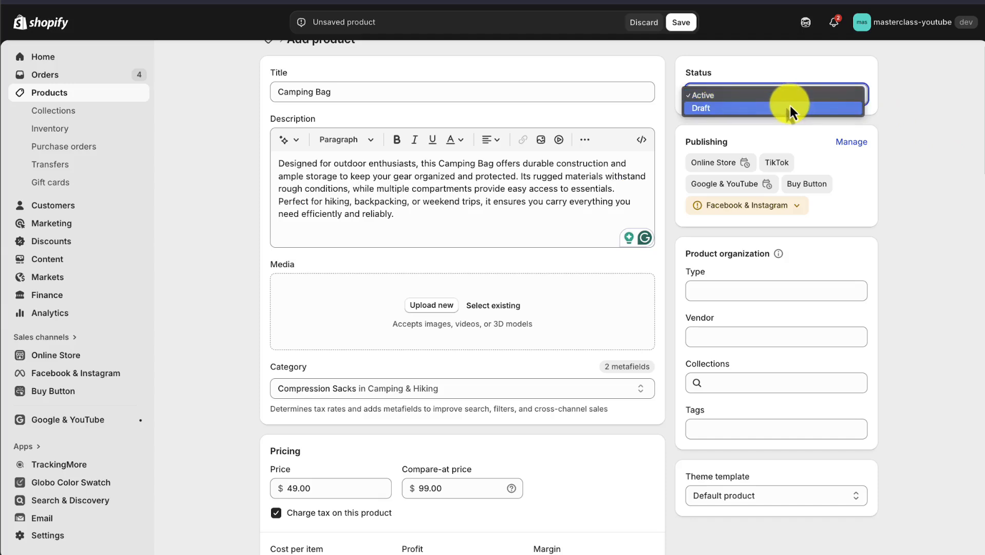
pyautogui.click(791, 108)
pyautogui.click(793, 99)
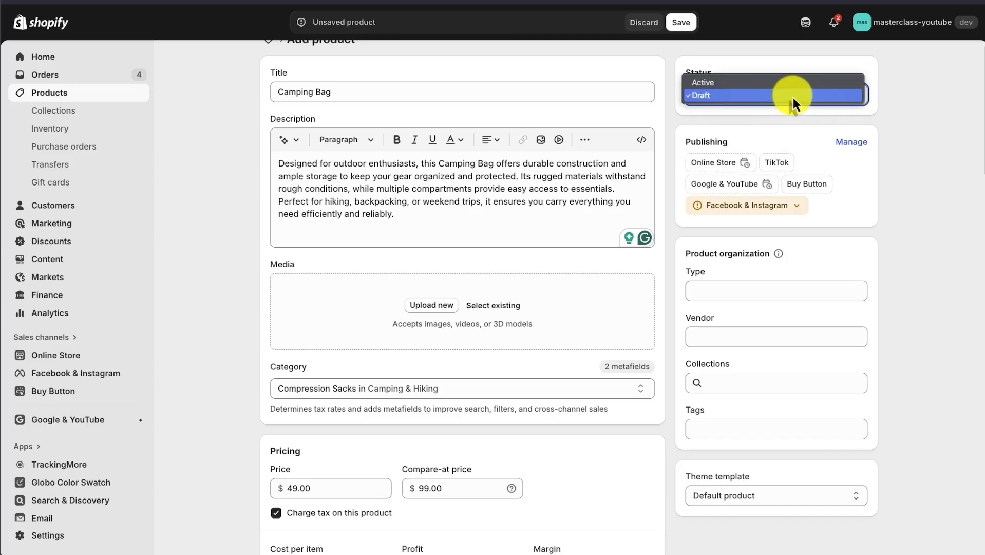
pyautogui.press('Up')
pyautogui.press('Return')
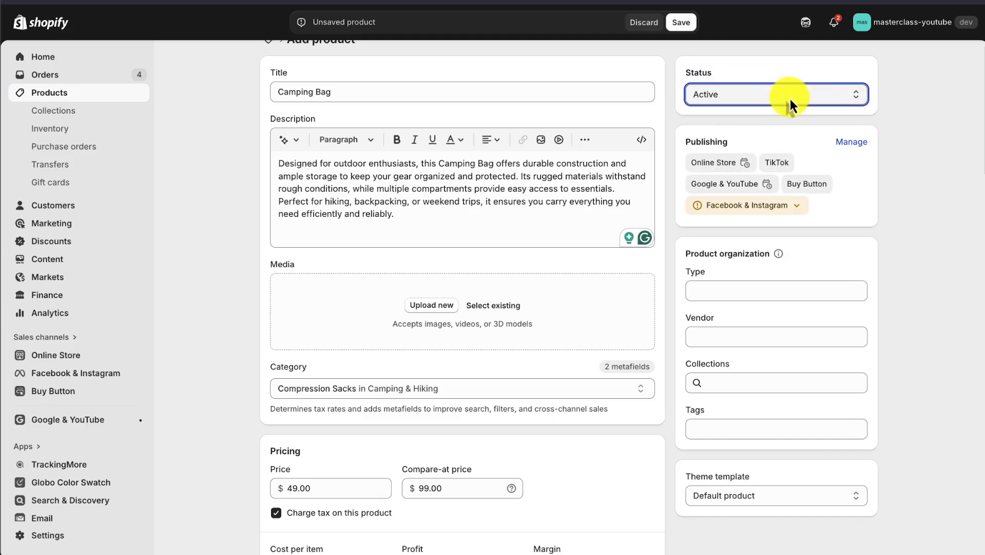
# Step: Review the sales channels included in the product's publishing settings
pyautogui.click(865, 143)
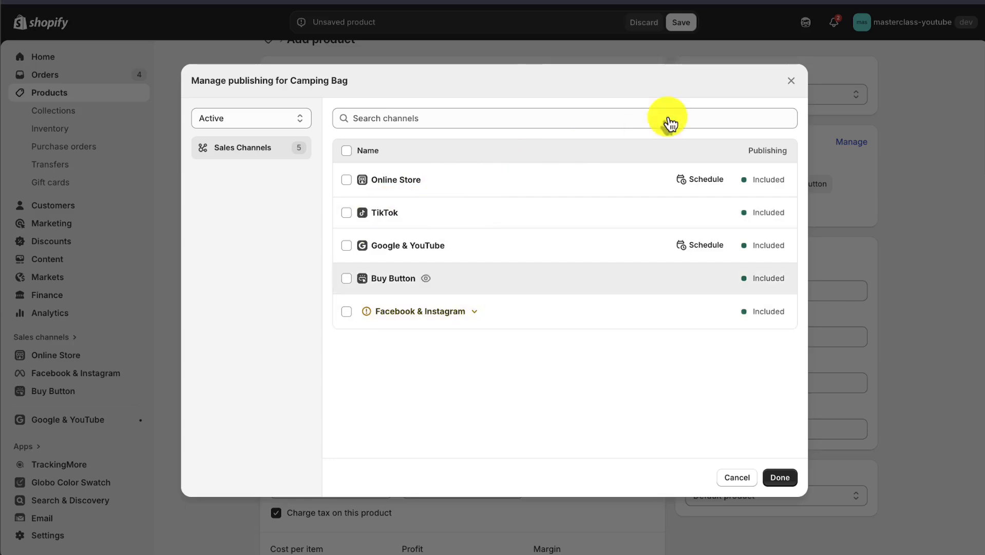
pyautogui.click(791, 81)
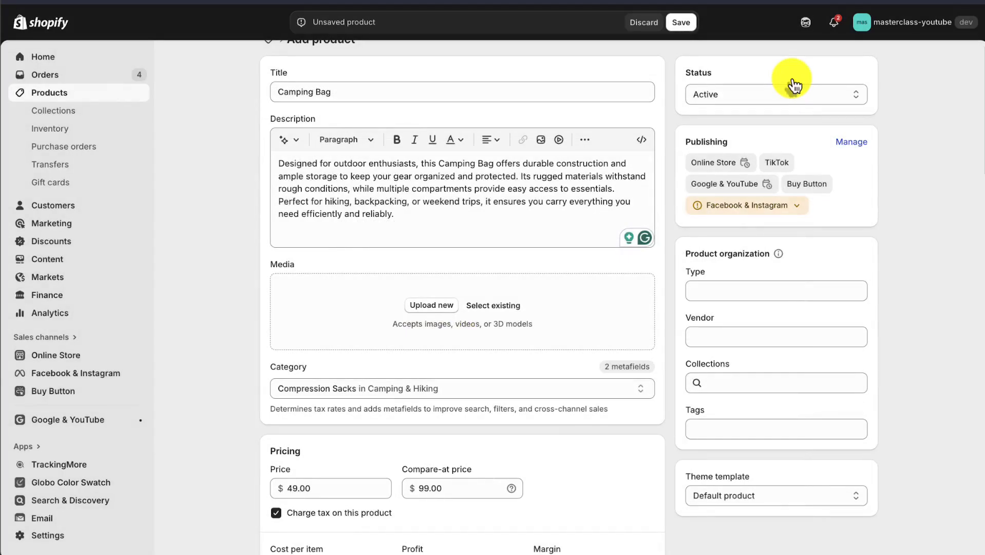
# Step: Review the product organization settings, including the available collections, vendor choices and product type field
pyautogui.scroll(-1, 780, 242)
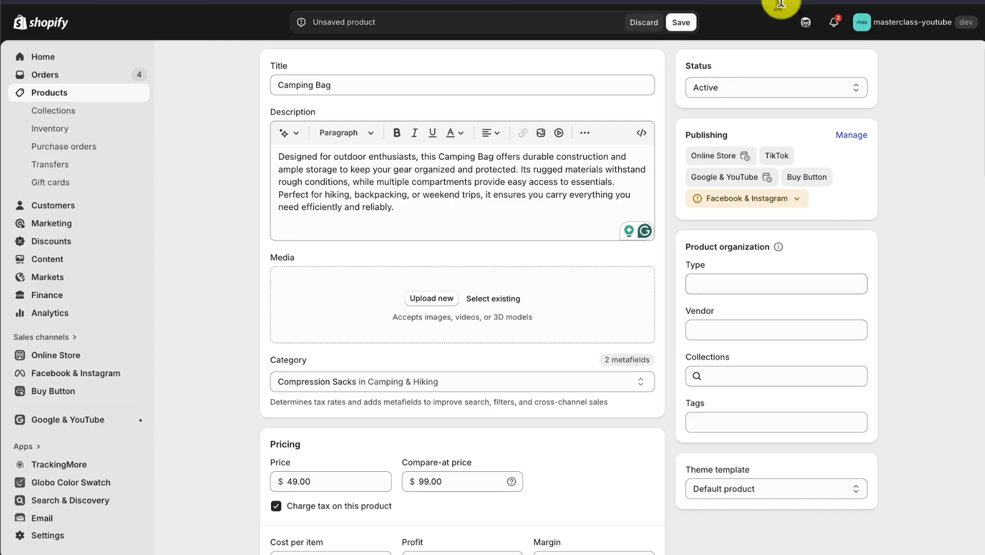
pyautogui.click(736, 281)
pyautogui.click(970, 363)
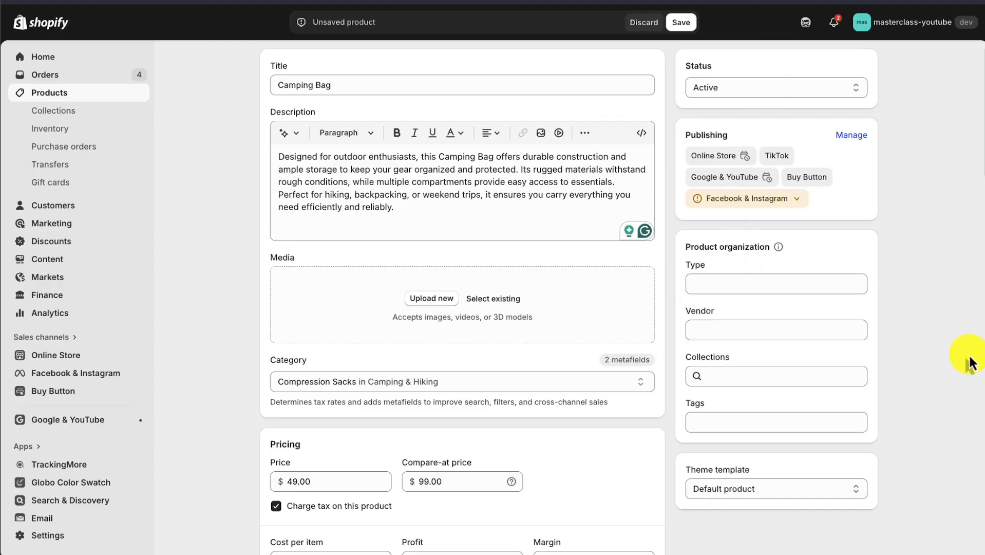
pyautogui.click(776, 375)
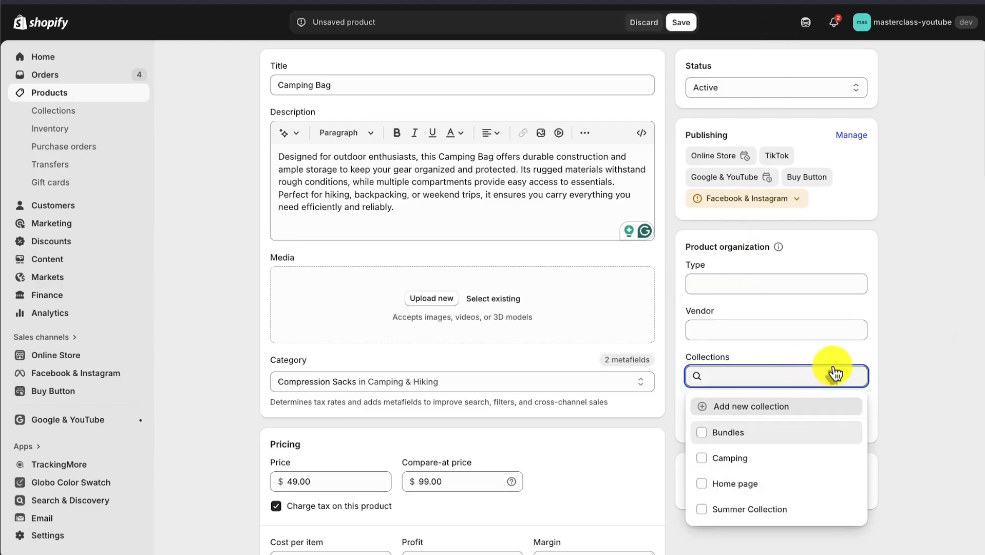
pyautogui.click(897, 358)
pyautogui.click(809, 421)
pyautogui.click(759, 328)
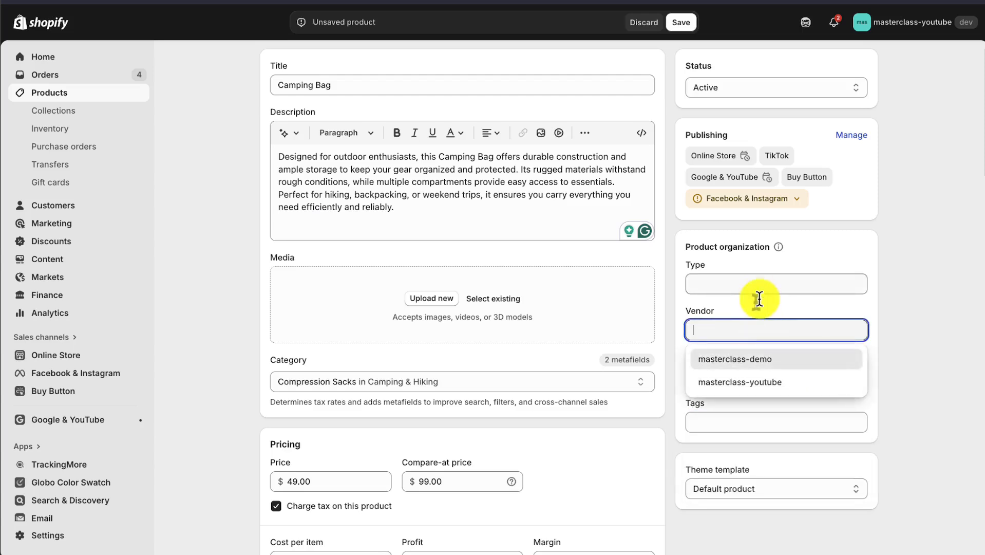
pyautogui.click(760, 287)
pyautogui.click(885, 282)
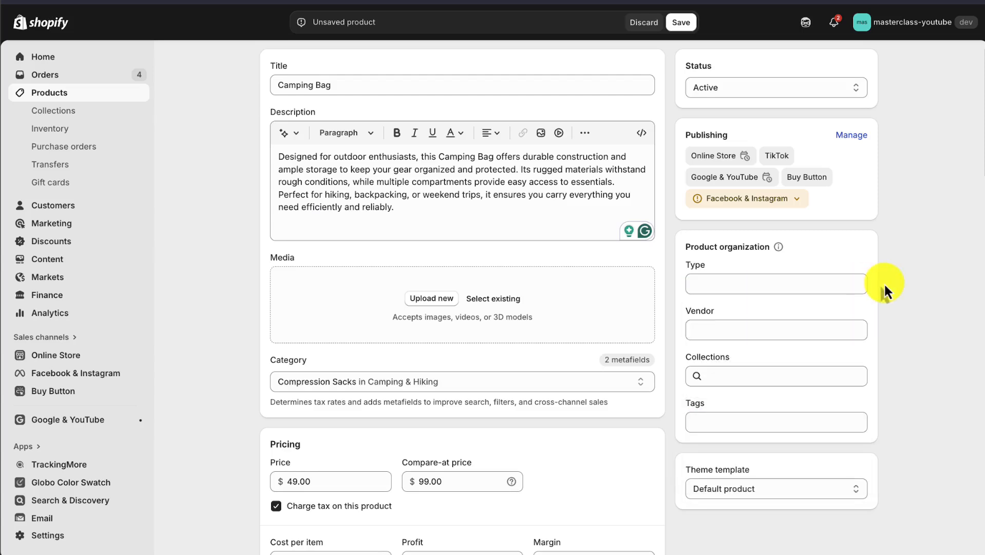
# Step: Check the theme template choices for the product, keeping Default product
pyautogui.scroll(-1, 885, 282)
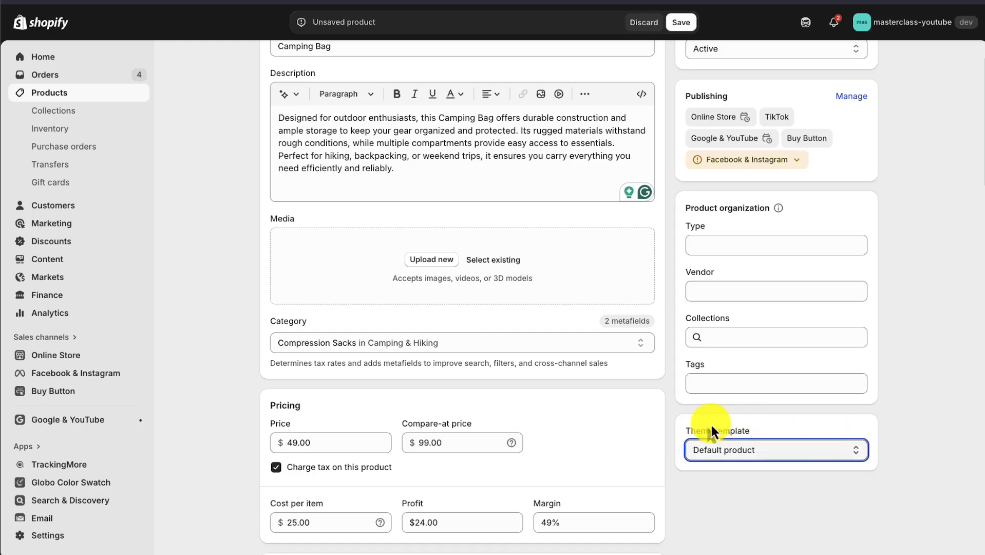
pyautogui.moveTo(694, 431); pyautogui.dragTo(802, 432)
pyautogui.click(775, 450)
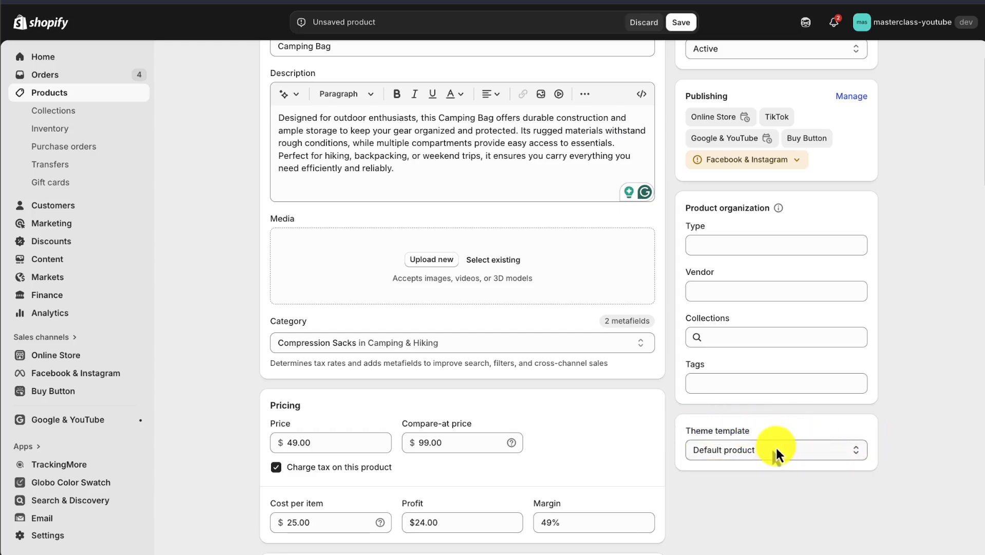
pyautogui.click(744, 507)
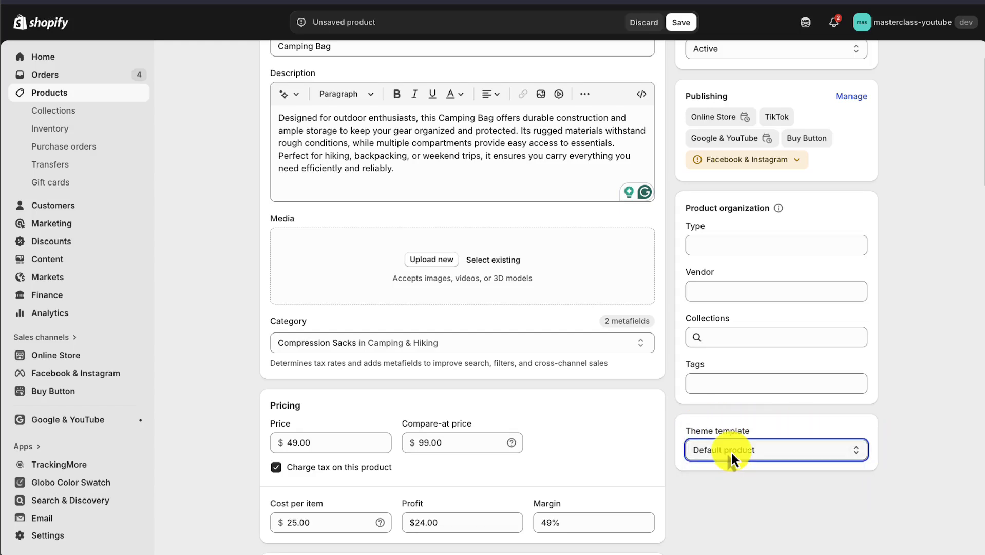
pyautogui.click(732, 451)
pyautogui.click(910, 389)
# Step: Save the Camping Bag product and open its storefront preview, declining the camping guide offer
pyautogui.scroll(2, 910, 389)
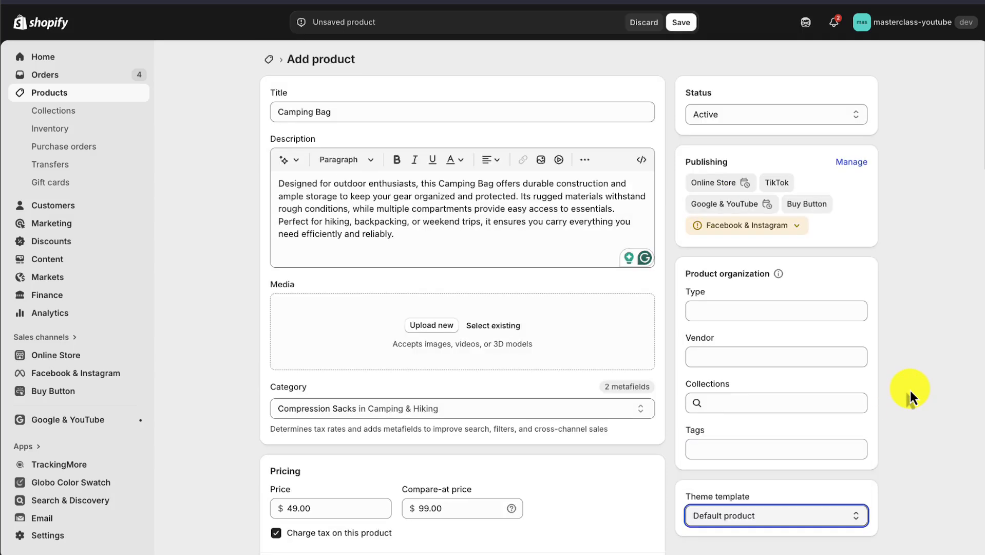
pyautogui.click(683, 22)
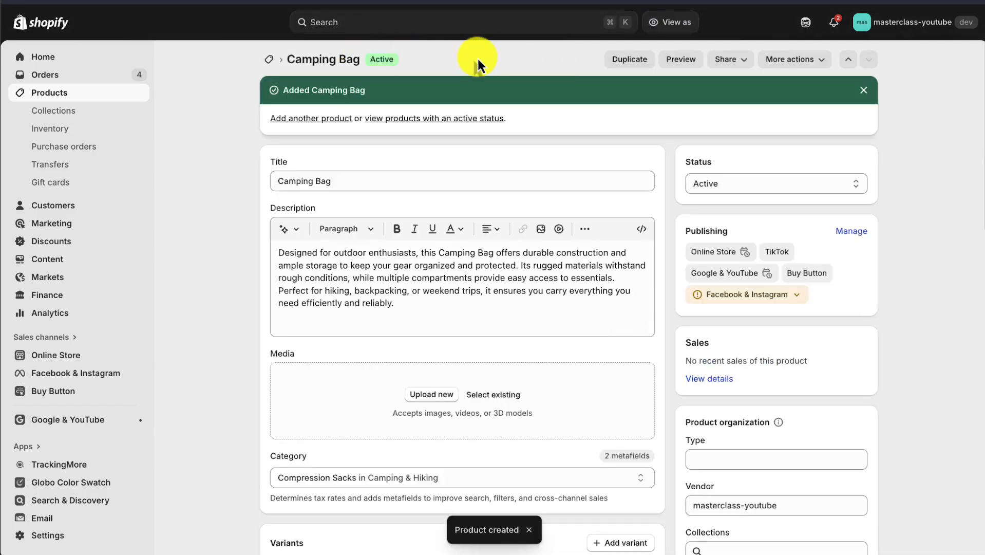
pyautogui.click(674, 65)
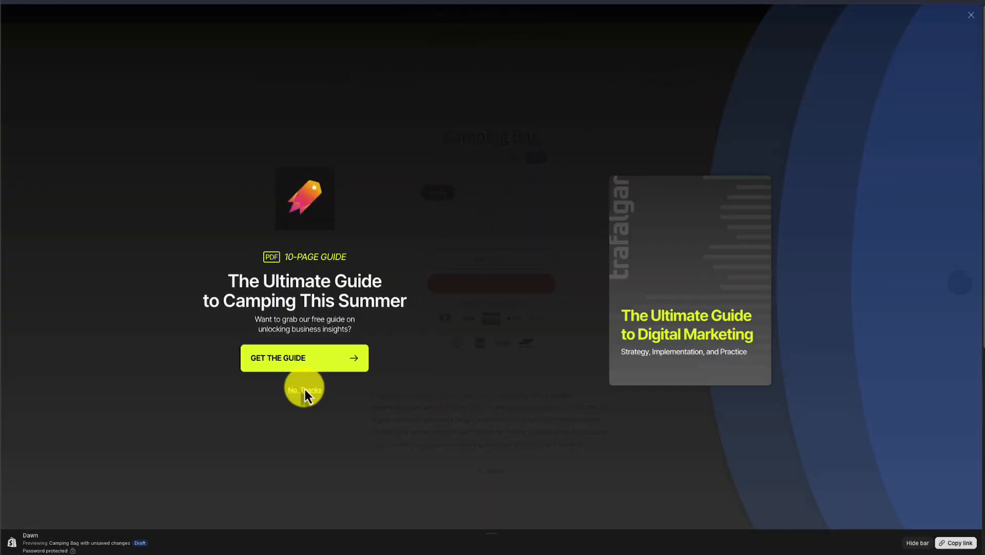
pyautogui.click(305, 389)
pyautogui.scroll(-1, 492, 209)
# Step: Check the Beige, Black and Blue color variants in the storefront preview, and return to Green
pyautogui.click(474, 176)
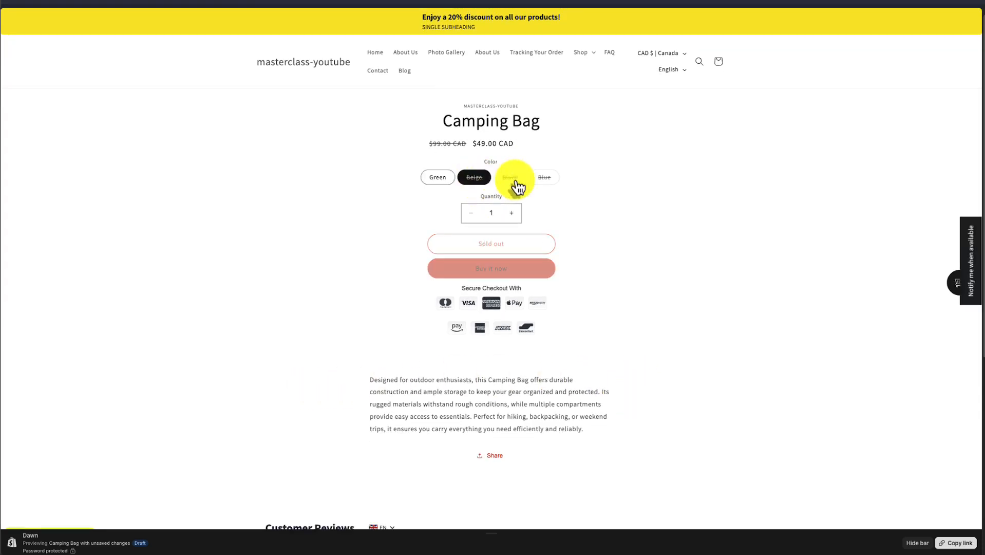
pyautogui.click(516, 179)
pyautogui.click(544, 177)
pyautogui.click(486, 177)
pyautogui.click(548, 178)
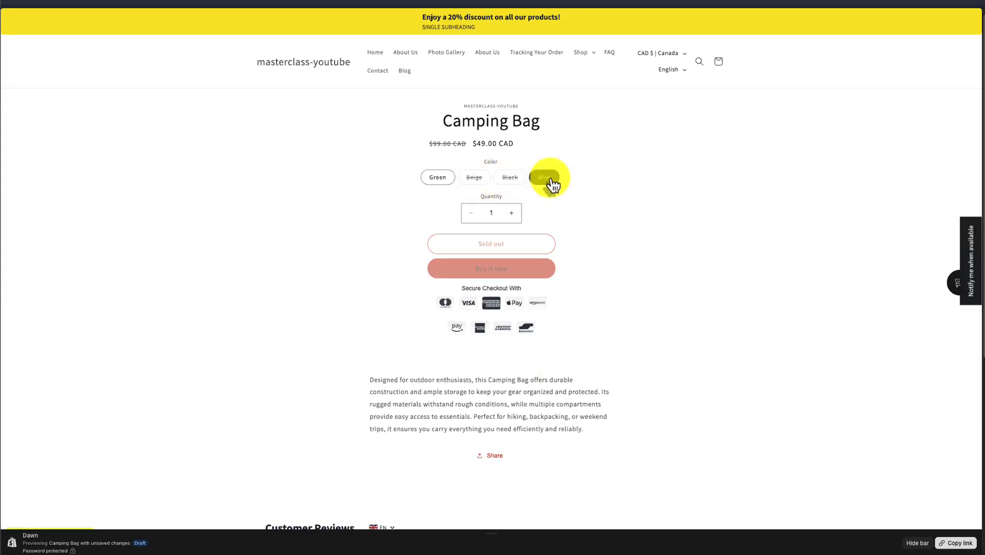
pyautogui.click(440, 179)
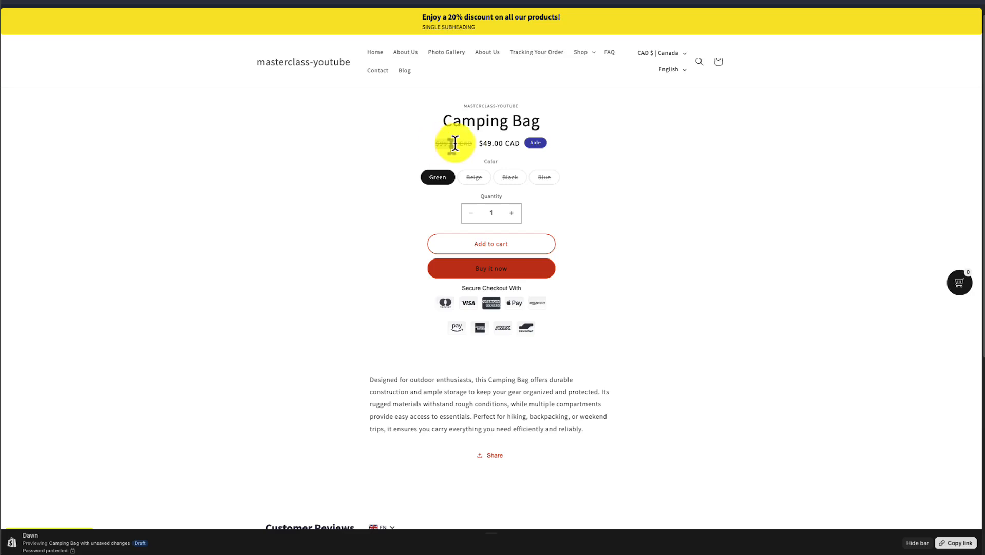
# Step: Examine the compare-at price, sale price and description on the Camping Bag preview page
pyautogui.moveTo(455, 143)
pyautogui.mouseDown()
pyautogui.moveTo(511, 142)
pyautogui.moveTo(439, 144)
pyautogui.mouseUp()
pyautogui.click(503, 144)
pyautogui.click(326, 247)
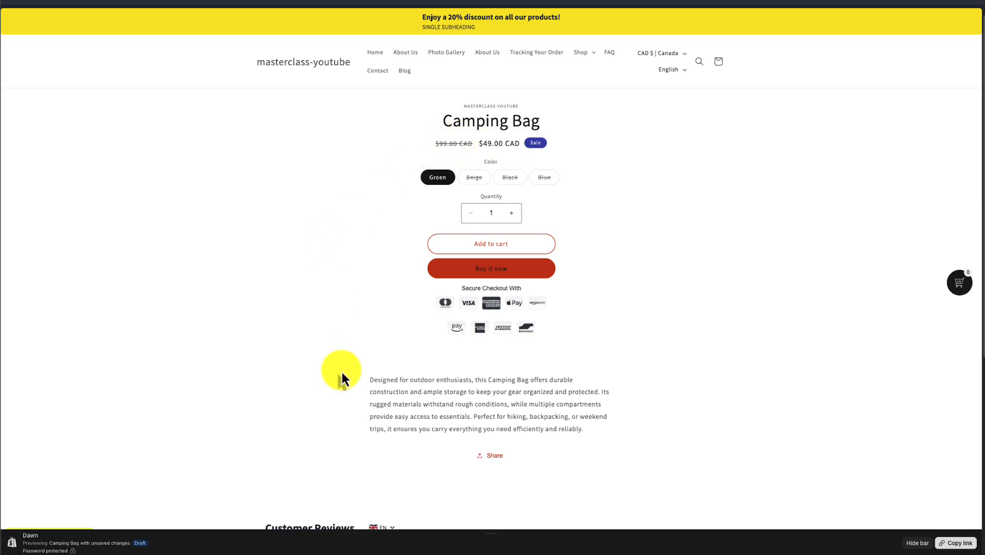
pyautogui.moveTo(341, 371); pyautogui.dragTo(581, 429)
pyautogui.click(581, 429)
pyautogui.scroll(-1, 548, 165)
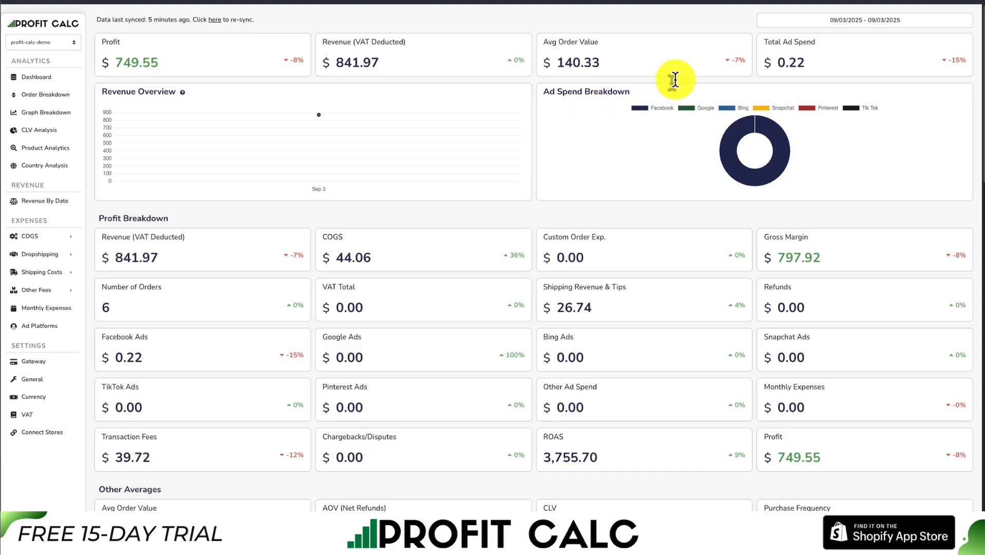
# Step: Switch to Profit Calc and set the dashboard's date range to 08/28/2025 - 09/03/2025
pyautogui.click(894, 20)
pyautogui.click(946, 76)
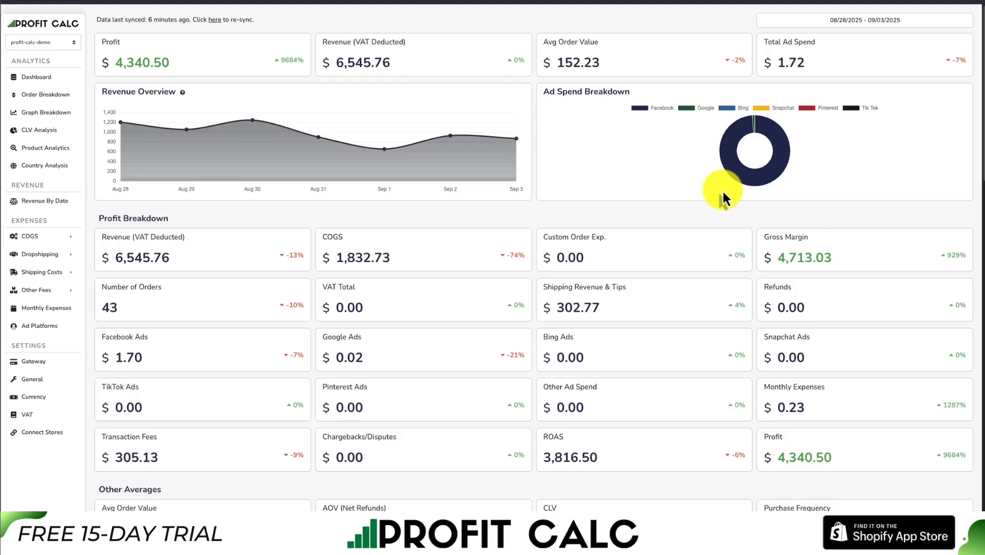
pyautogui.moveTo(980, 125)
pyautogui.mouseDown()
pyautogui.moveTo(981, 428)
pyautogui.moveTo(981, 119)
pyautogui.mouseUp()
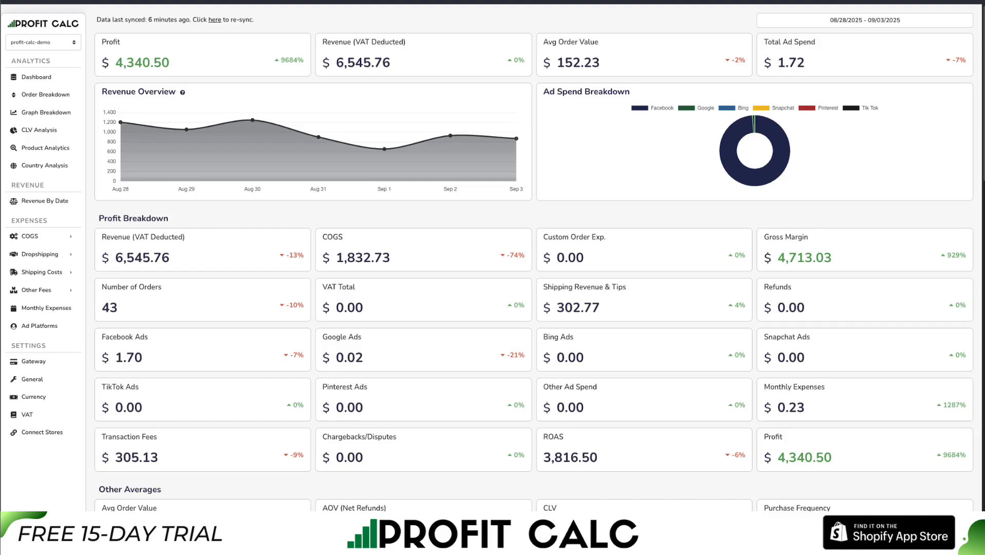